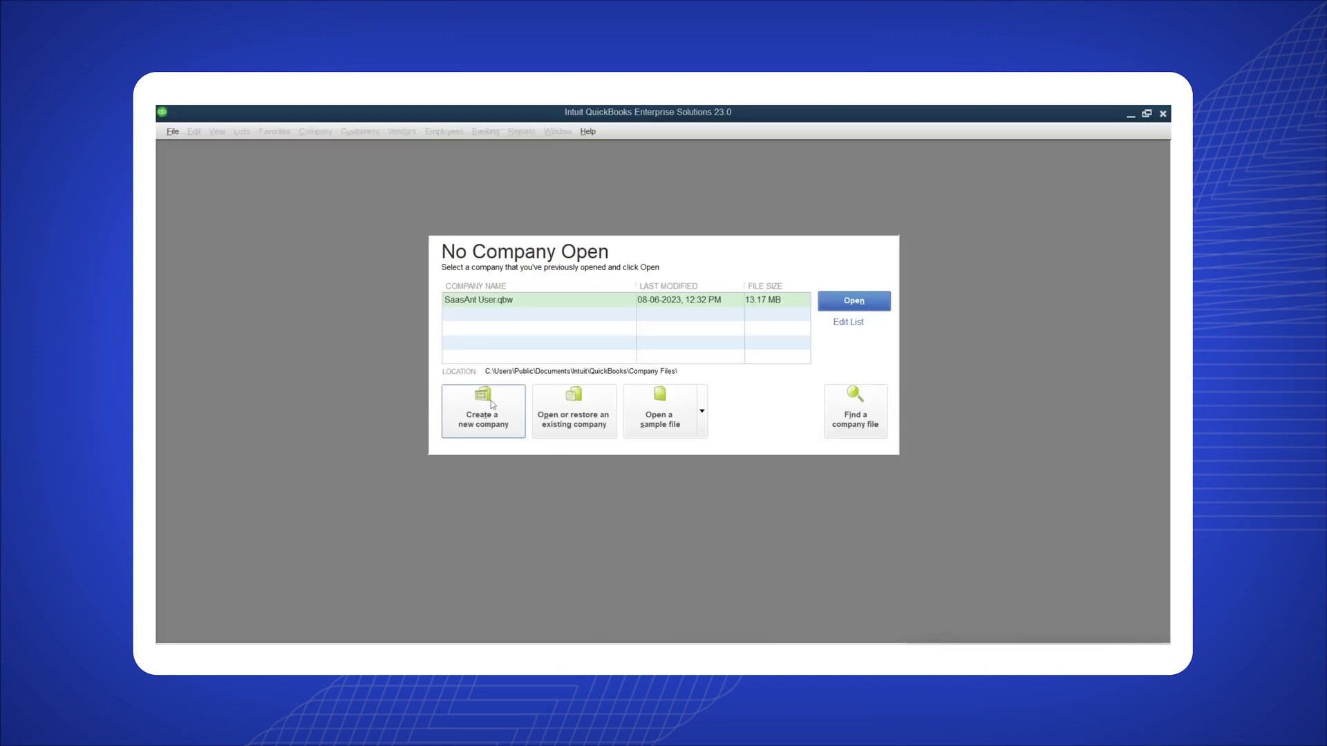
From the No Company Open screen, launch QuickBooks Desktop Setup for a new company
{"action": "left_click", "coordinate": [493, 404]}
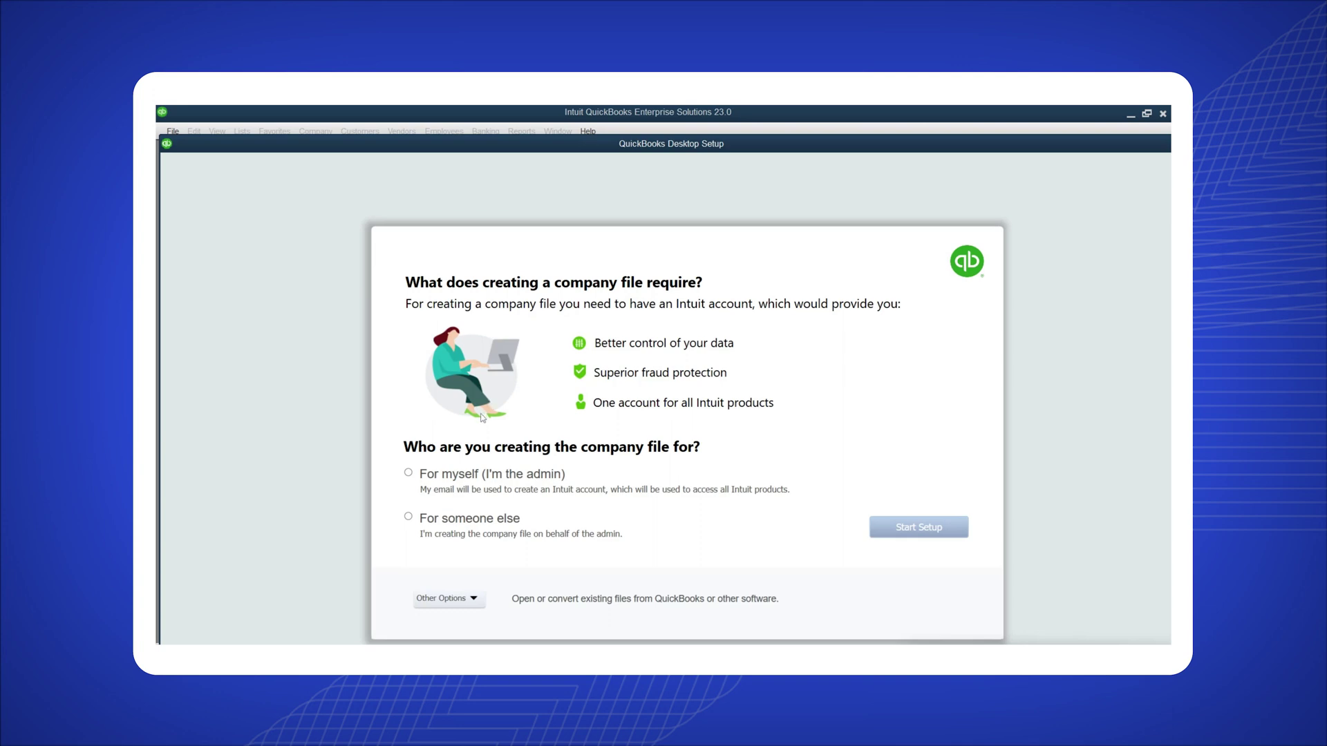
As admin, create SaasAnt Manufacturing from the prefilled Manufacturing, Sole Proprietorship details
{"action": "left_click", "coordinate": [409, 474]}
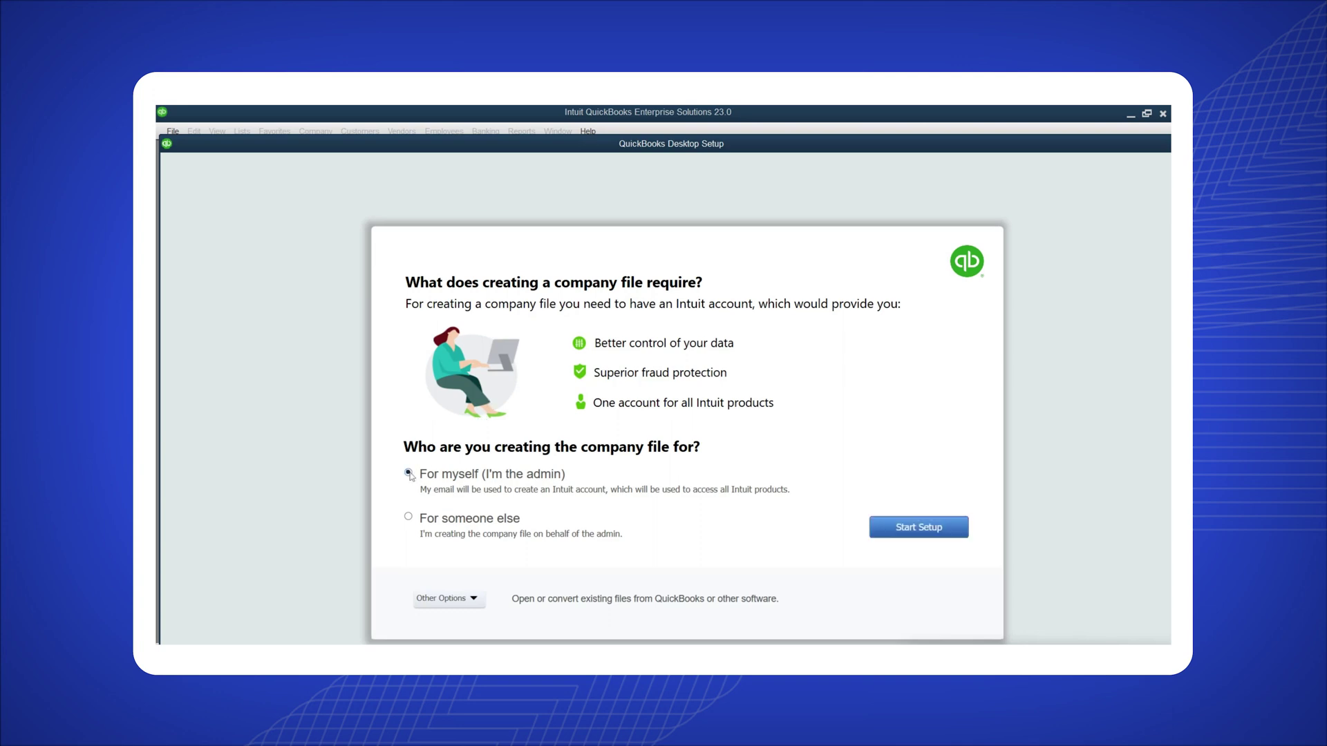
{"action": "left_click", "coordinate": [910, 529]}
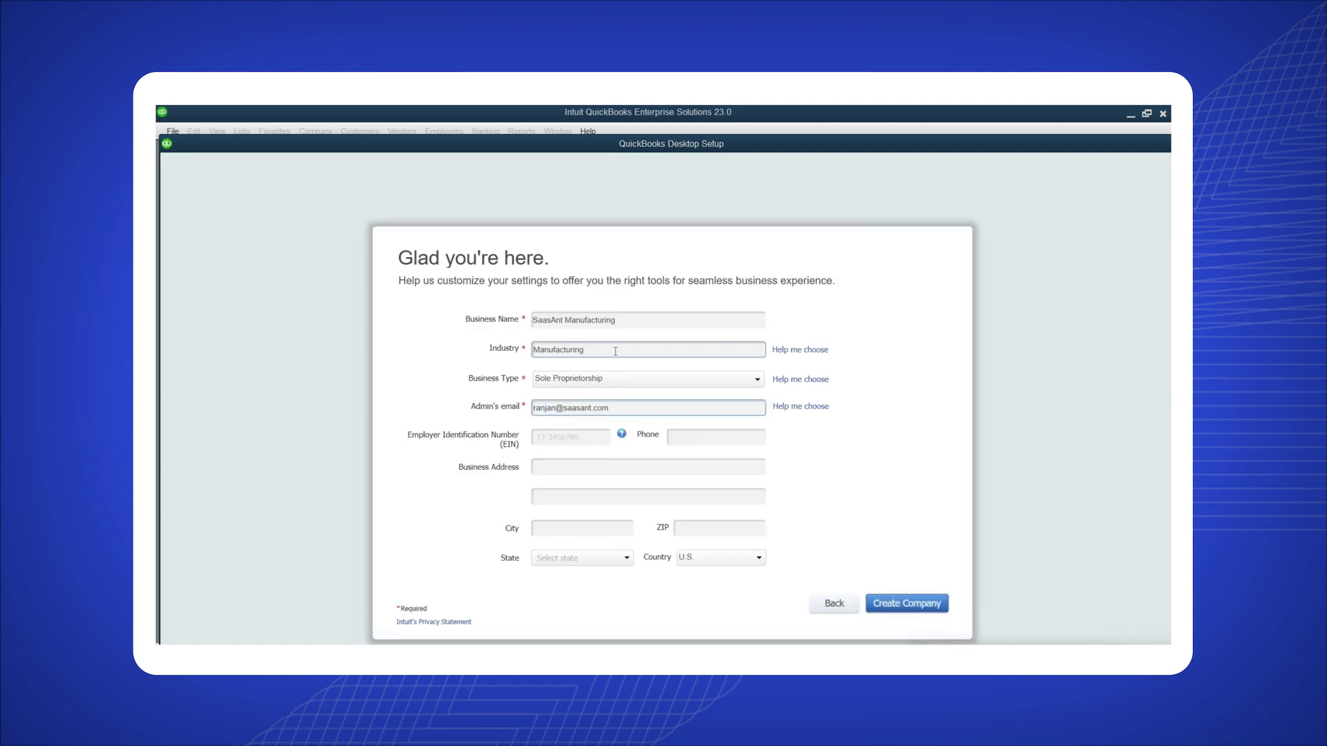
{"action": "left_click", "coordinate": [906, 604]}
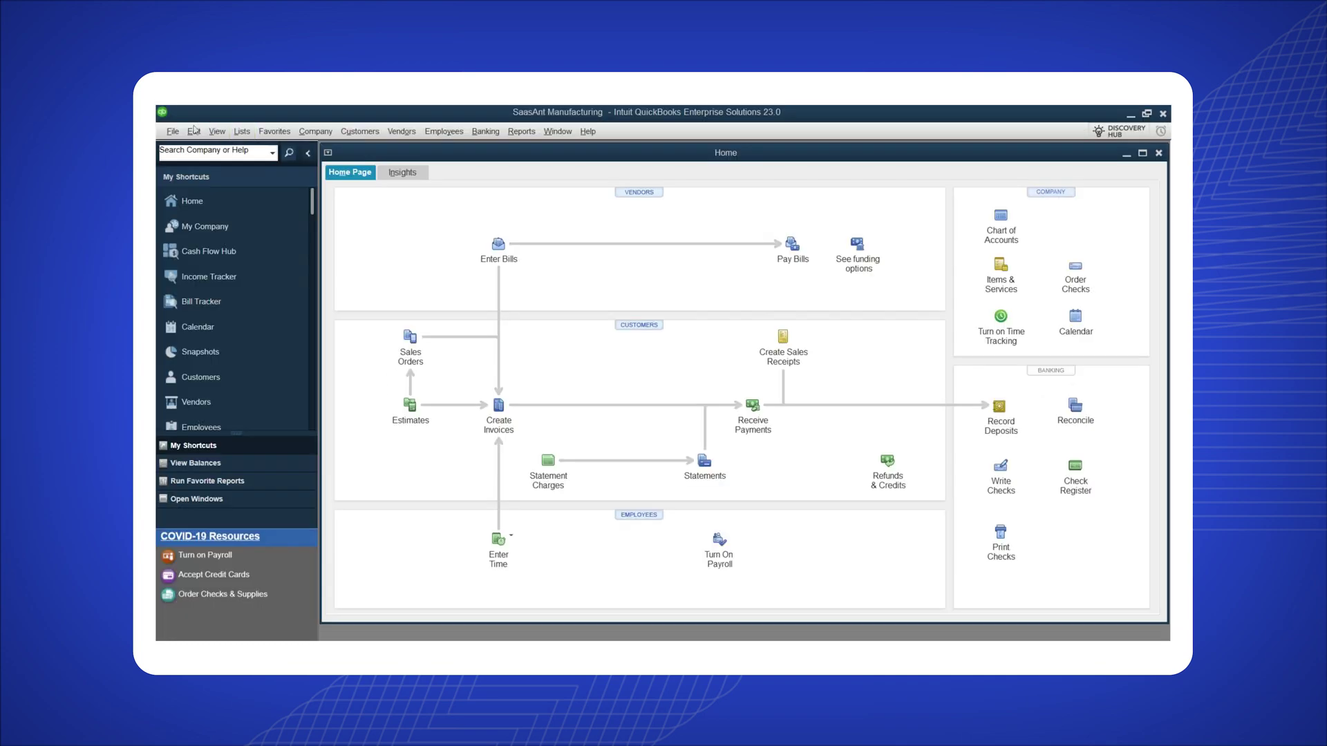
Enable Inventory and purchase orders in Items & Inventory company preferences and apply the change
{"action": "left_click", "coordinate": [194, 131]}
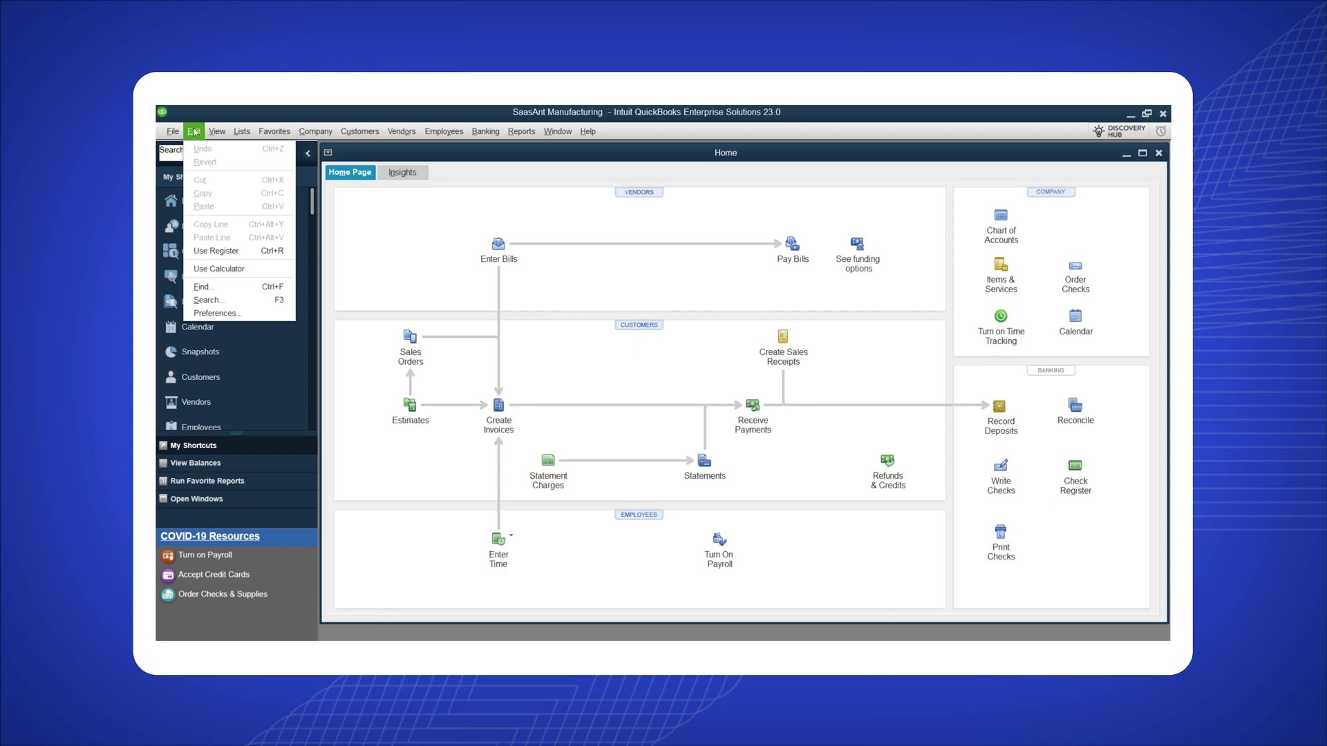
{"action": "left_click", "coordinate": [231, 310]}
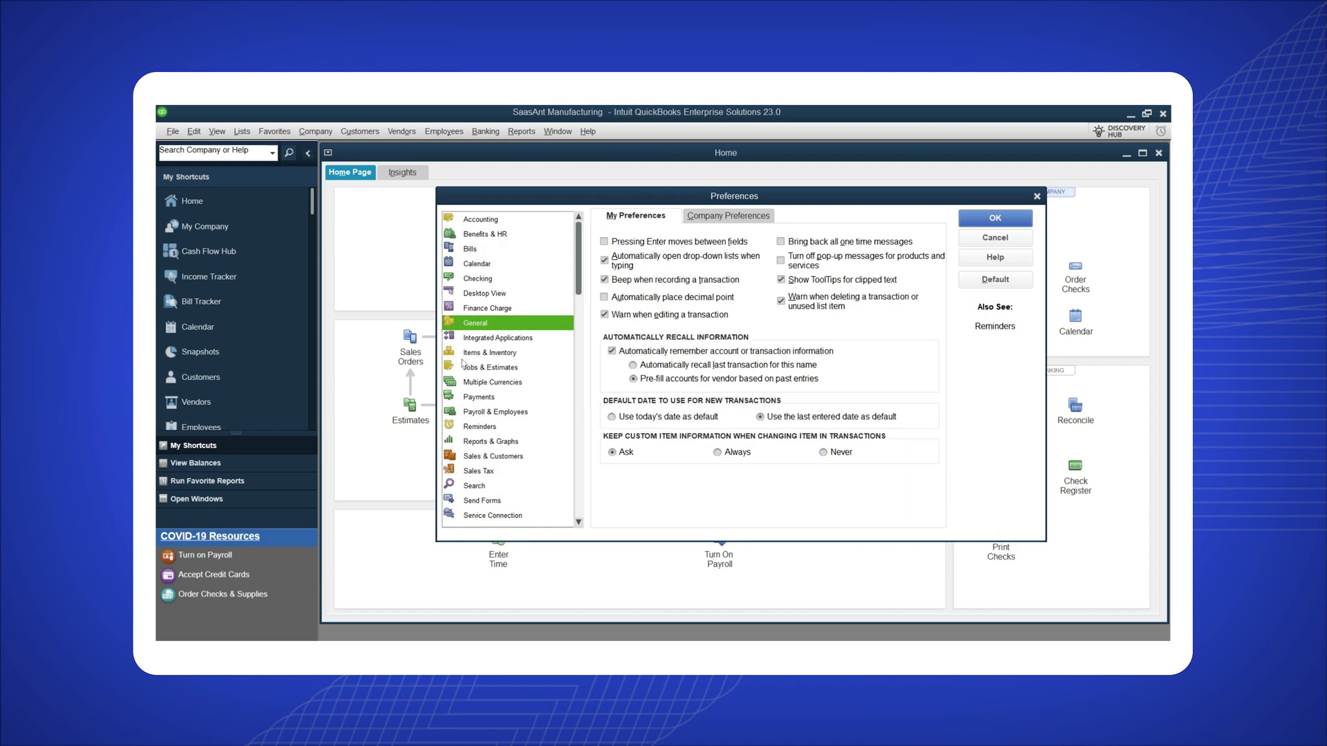
{"action": "left_click", "coordinate": [501, 358]}
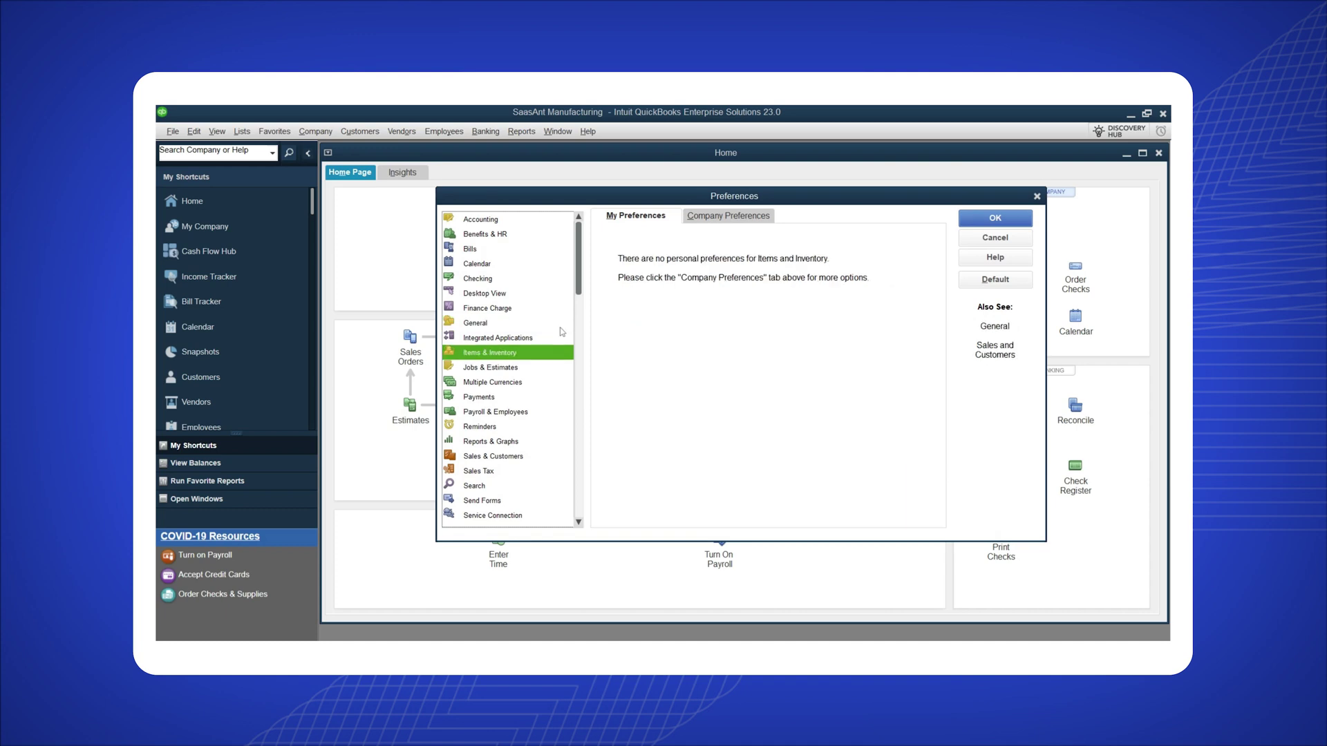
{"action": "left_click", "coordinate": [725, 217]}
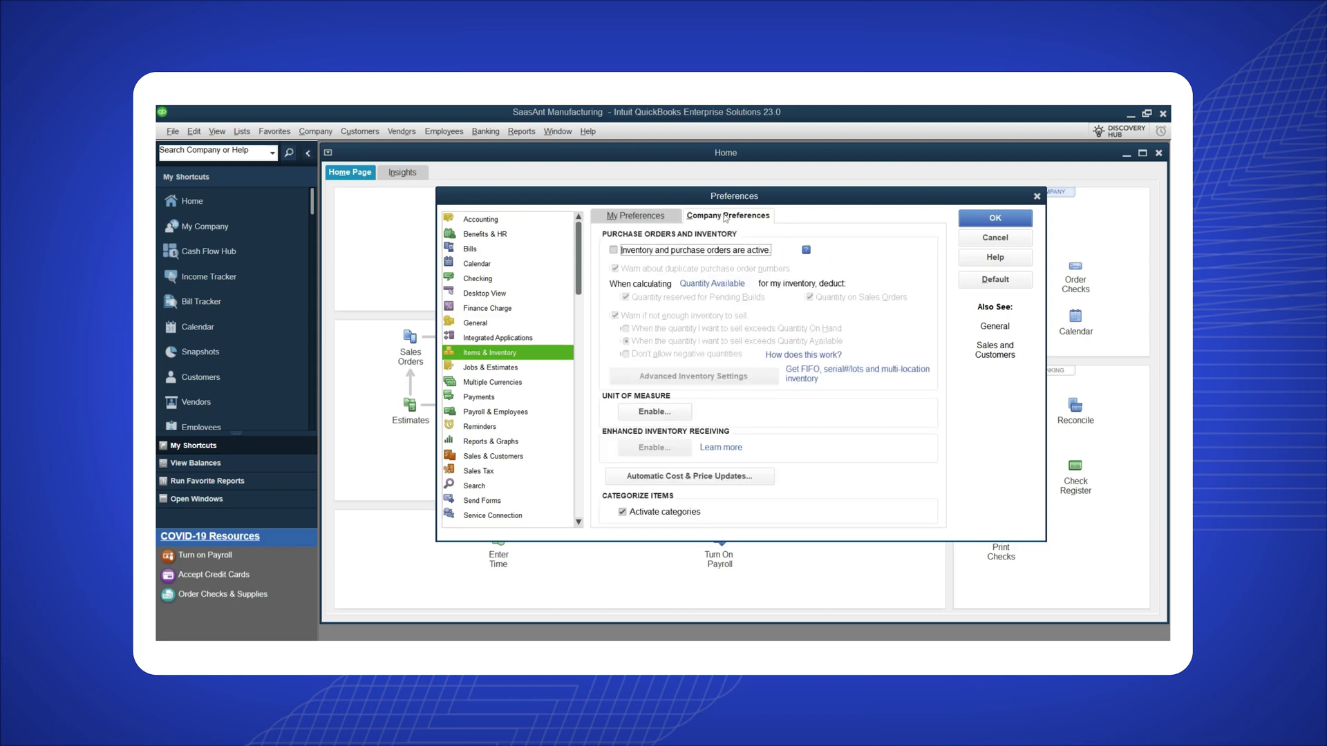
{"action": "left_click", "coordinate": [613, 251]}
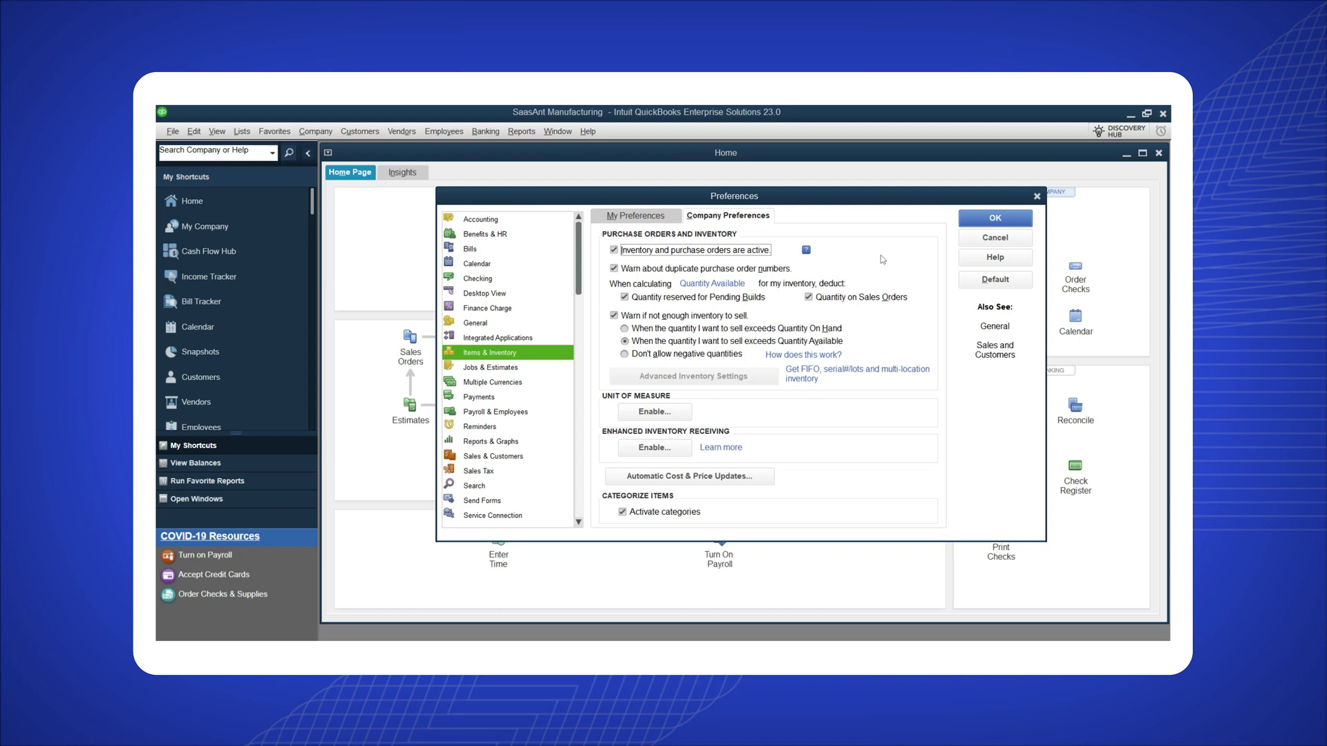
{"action": "left_click", "coordinate": [993, 220]}
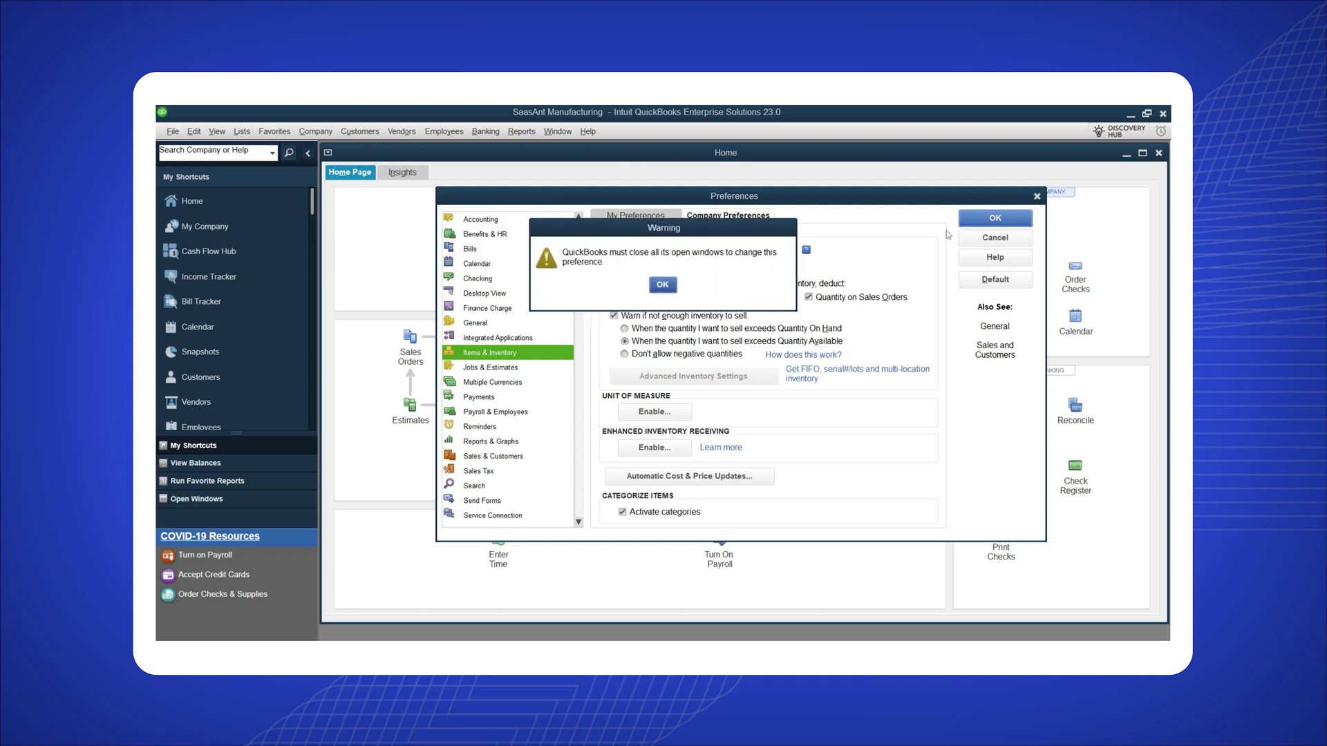
{"action": "left_click", "coordinate": [674, 291]}
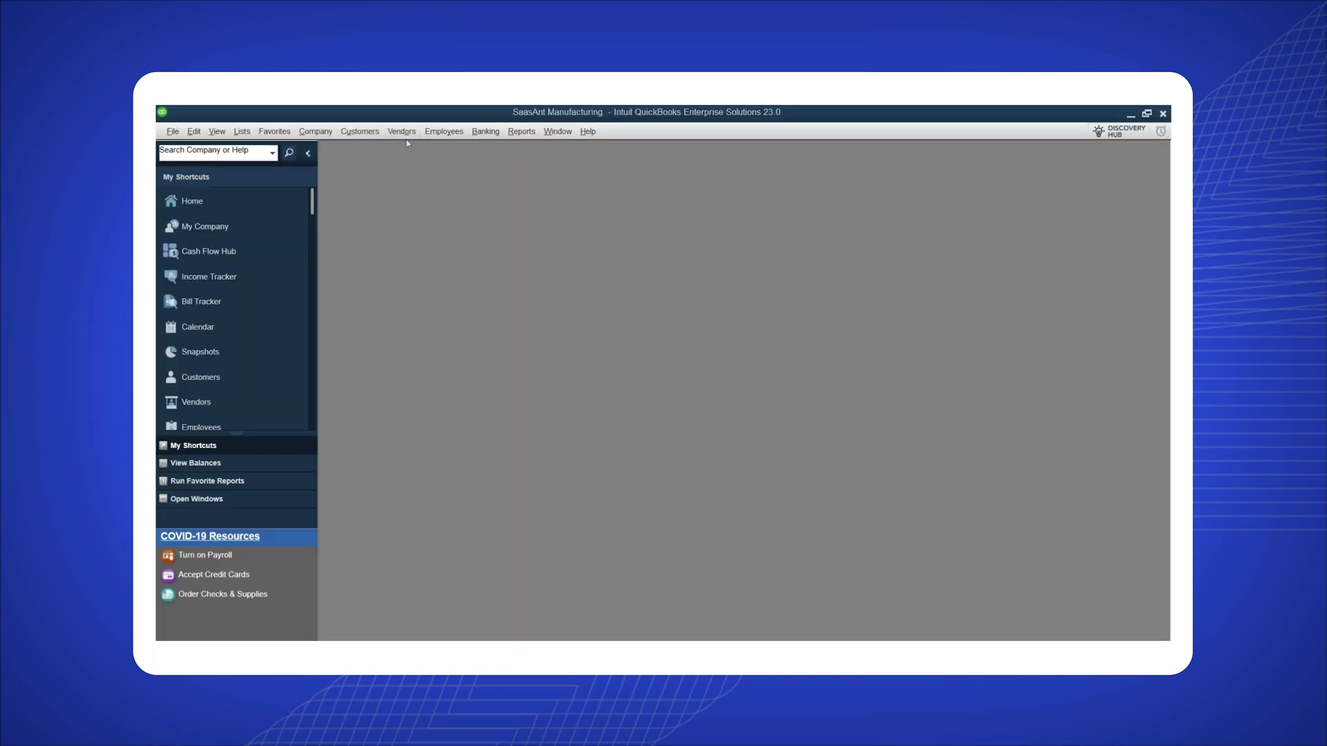
Start a new vendor named 'Saasant Vendor' with company name 'SaasAnt'
{"action": "left_click", "coordinate": [402, 131]}
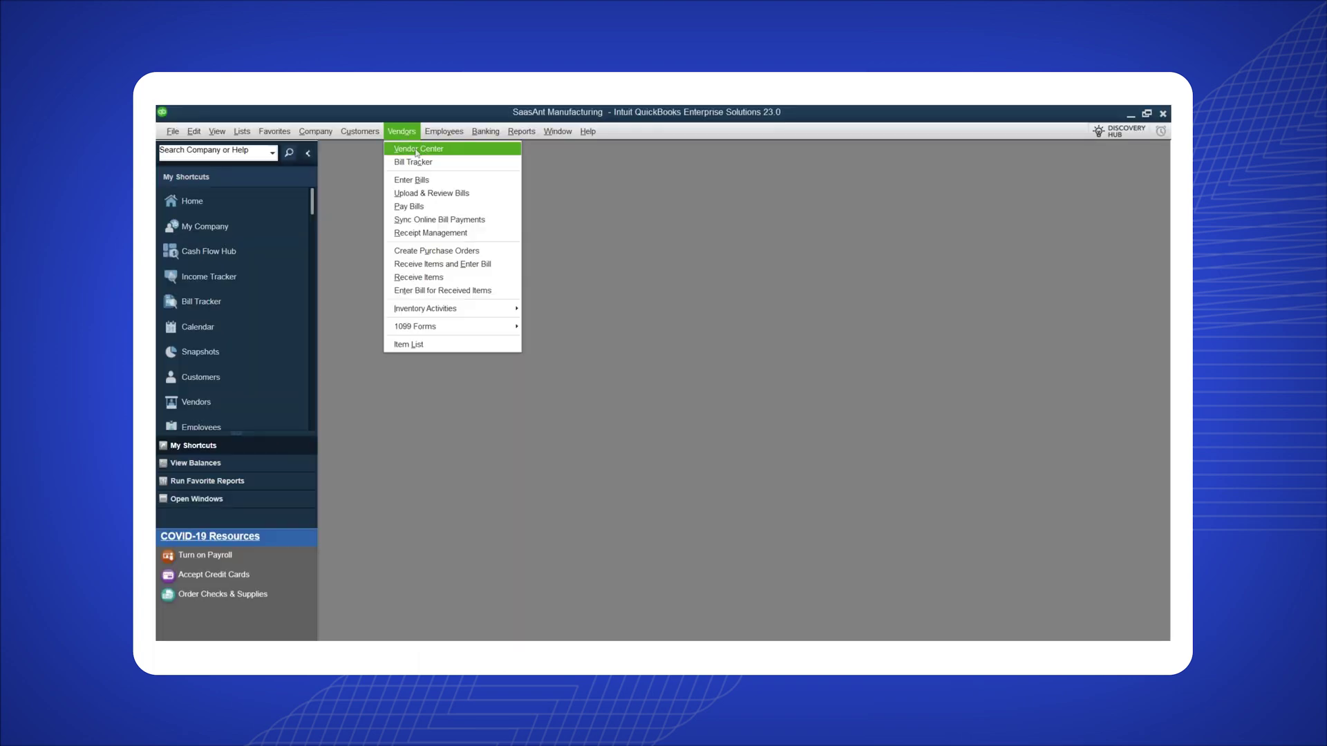
{"action": "left_click", "coordinate": [416, 150]}
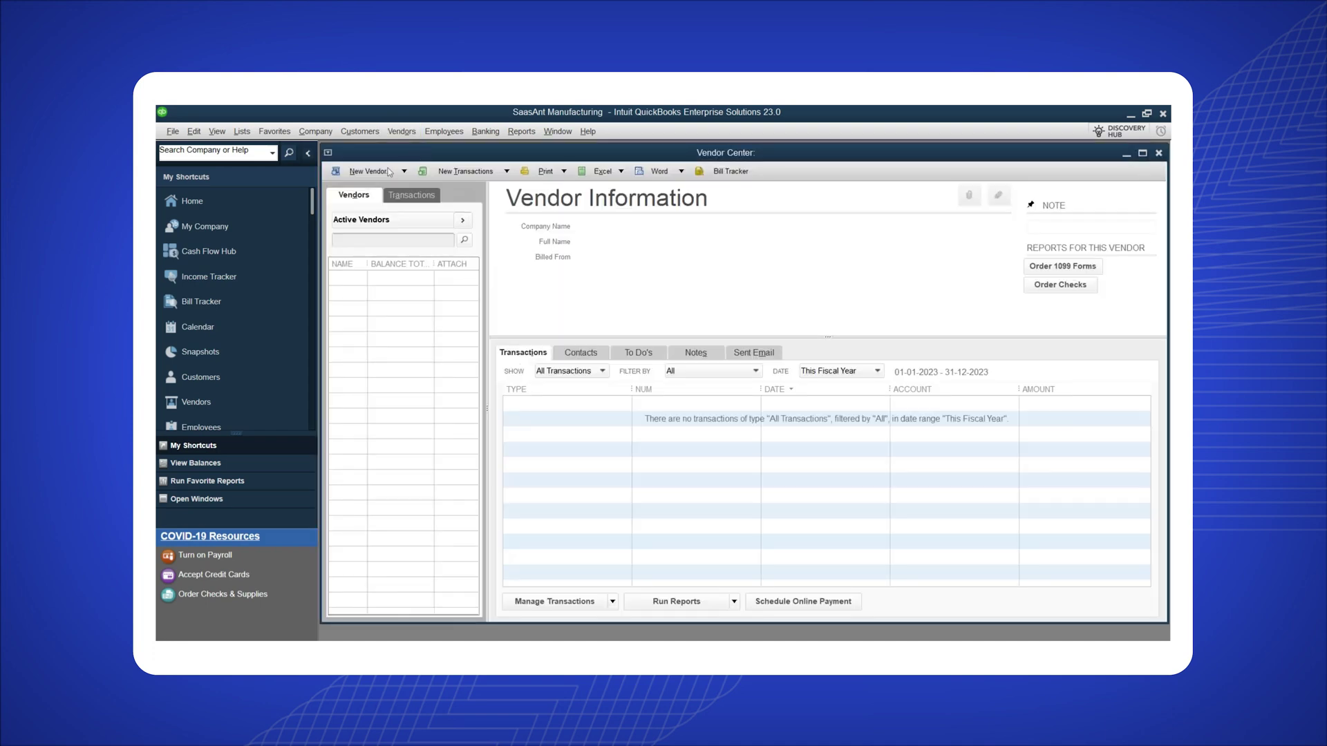
{"action": "left_click", "coordinate": [389, 172]}
{"action": "left_click", "coordinate": [373, 189]}
{"action": "type", "text": "Saasant Vendor"}
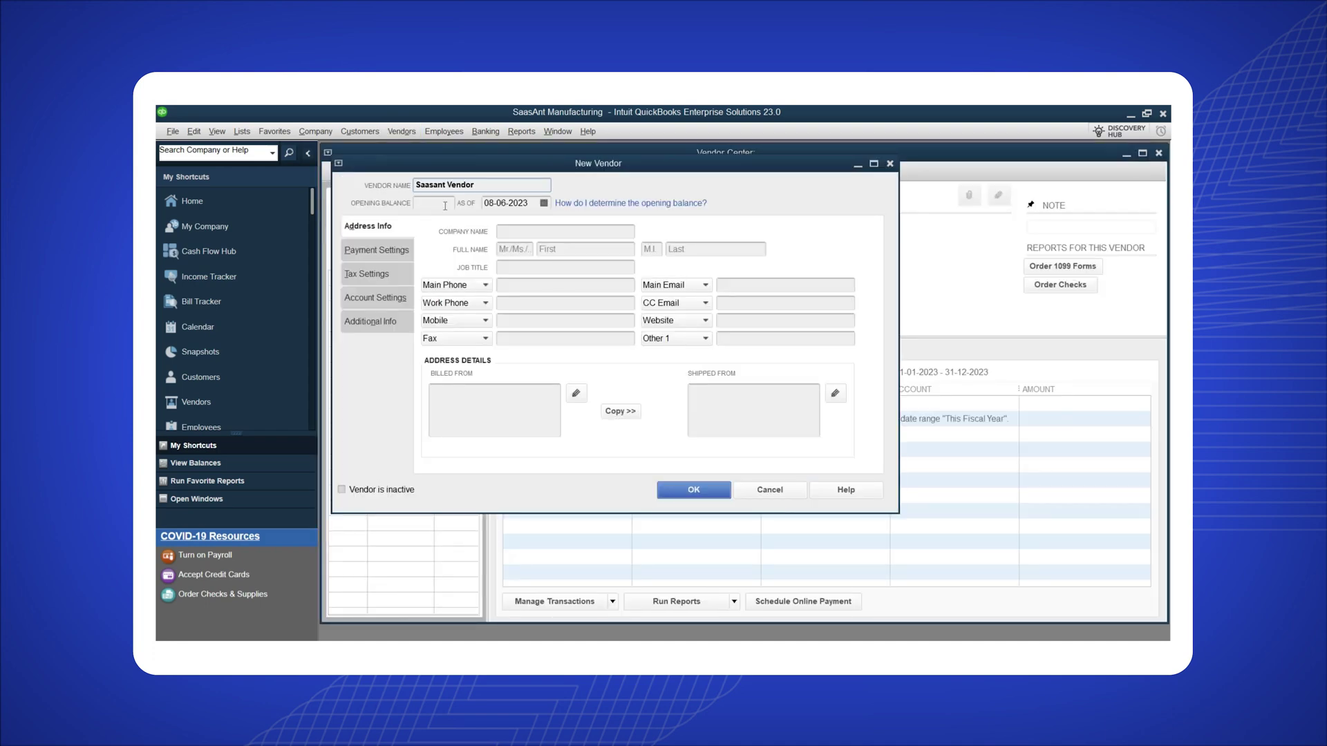
{"action": "key", "text": "Tab"}
{"action": "type", "text": "SaasAnt"}
Review the vendor's payment, tax and account settings, set type Suppliers, and save
{"action": "left_click", "coordinate": [398, 252]}
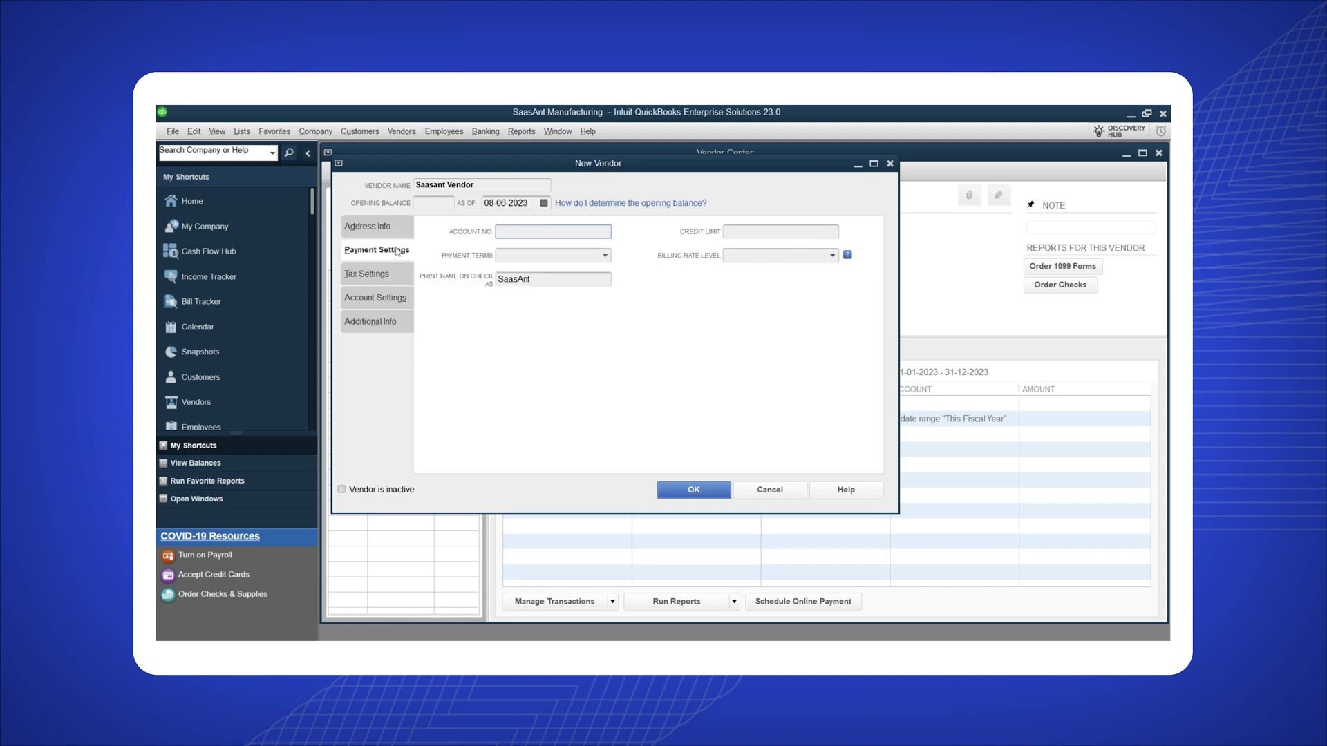
{"action": "left_click", "coordinate": [398, 276]}
{"action": "left_click", "coordinate": [399, 302]}
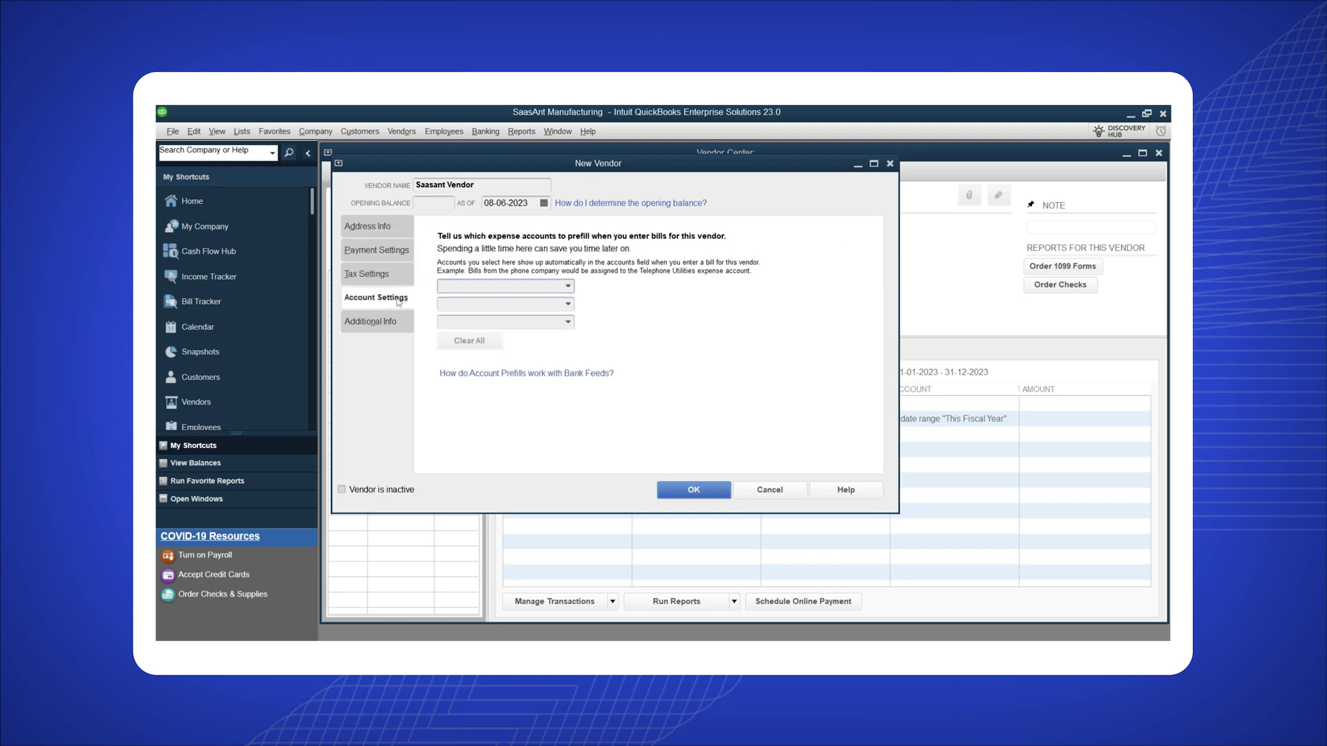
{"action": "left_click", "coordinate": [568, 287]}
{"action": "left_click", "coordinate": [398, 330]}
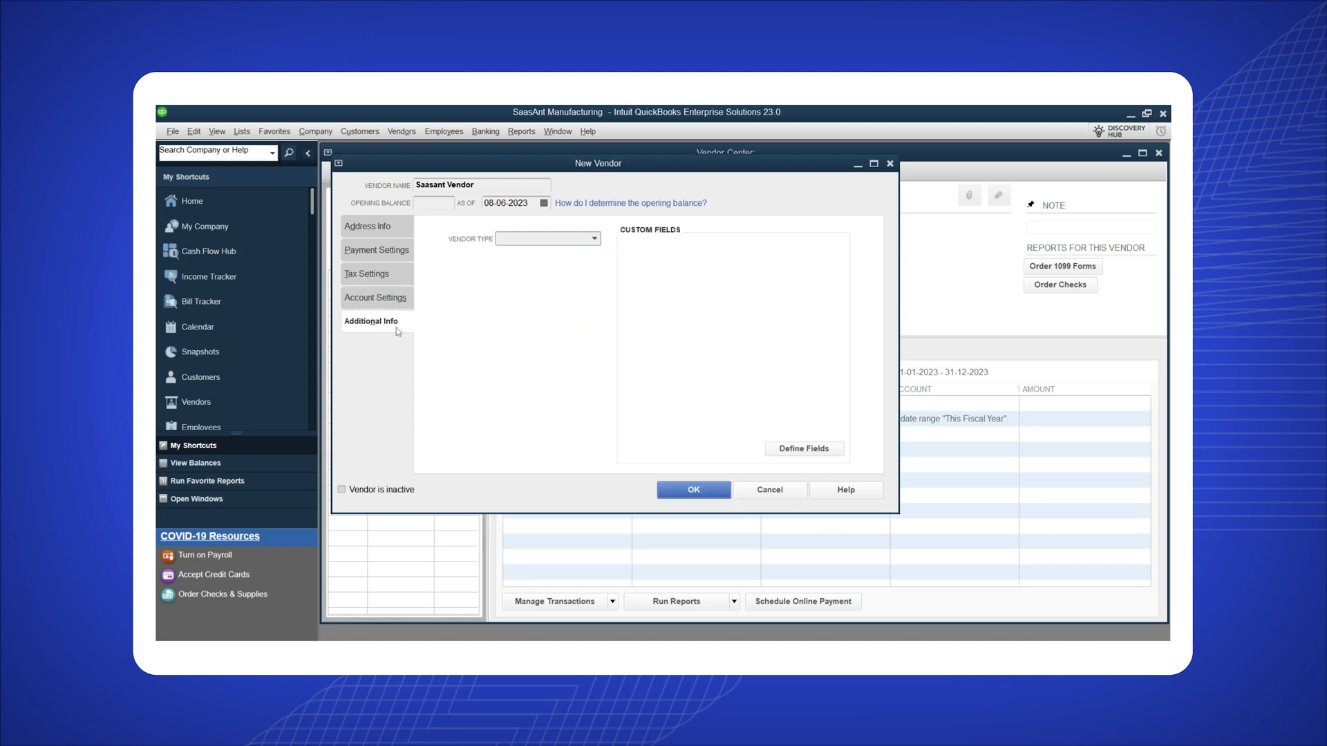
{"action": "left_click", "coordinate": [596, 240]}
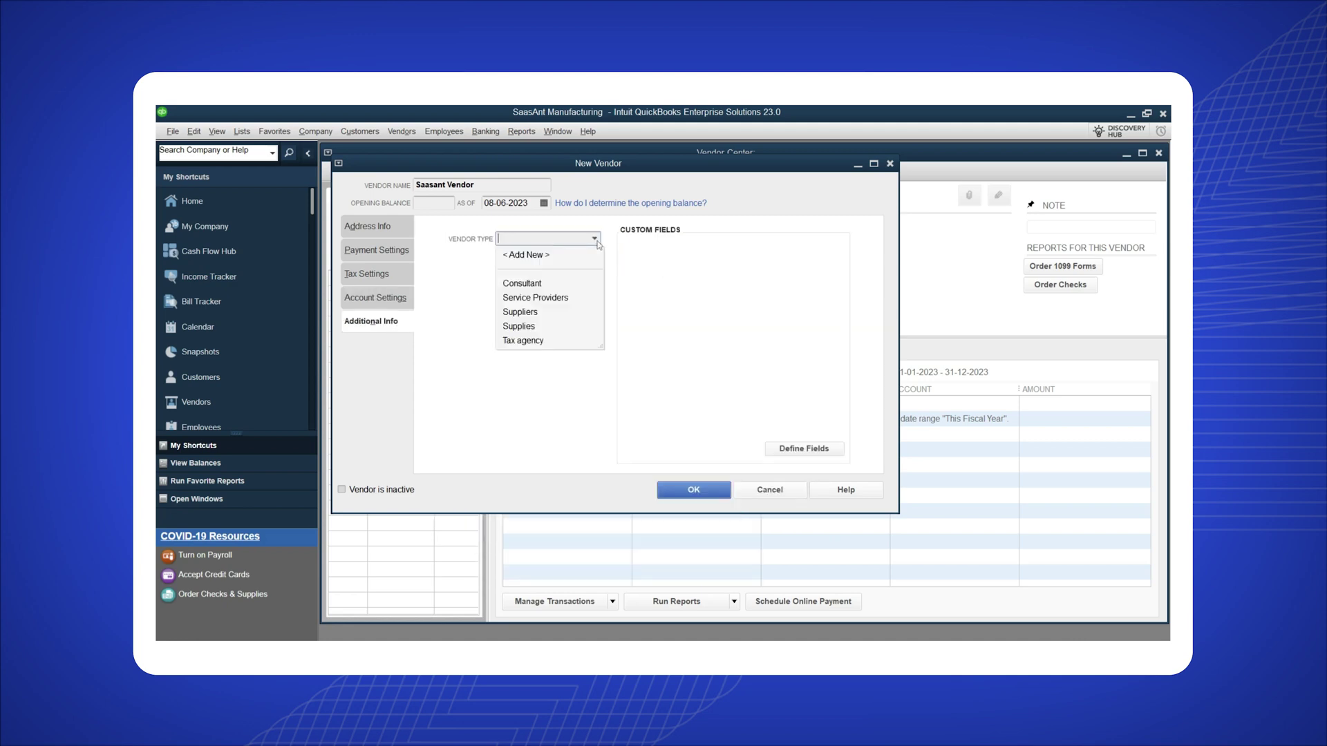
{"action": "left_click", "coordinate": [537, 313]}
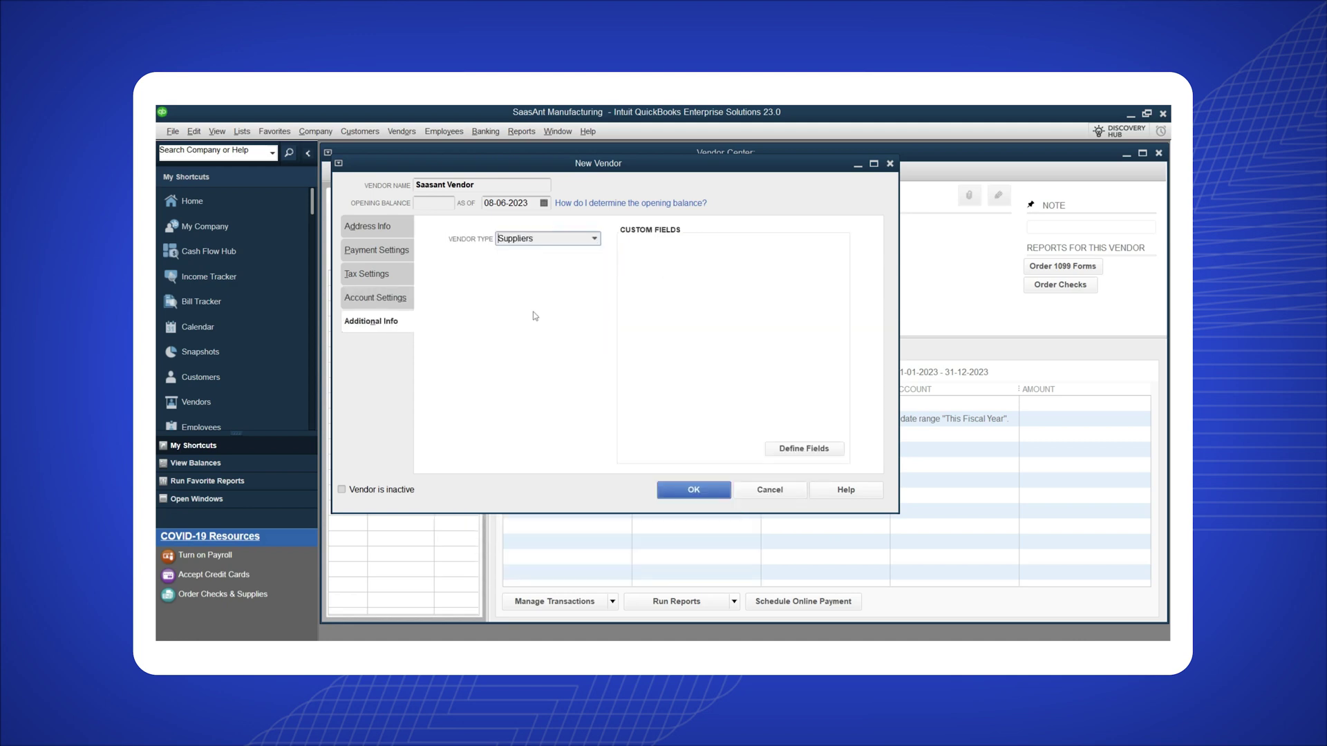
{"action": "left_click", "coordinate": [694, 489]}
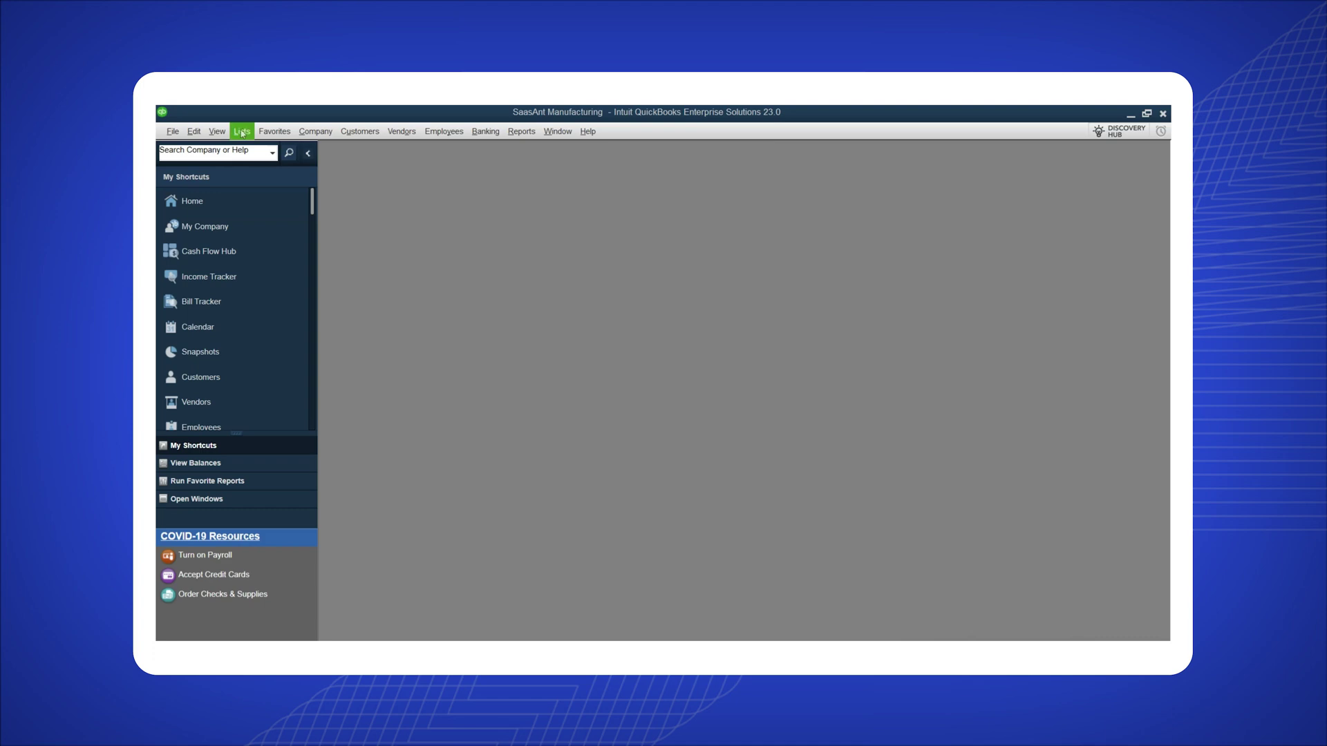
Begin a new Inventory Part item named SA101 from the Item List
{"action": "left_click", "coordinate": [241, 133]}
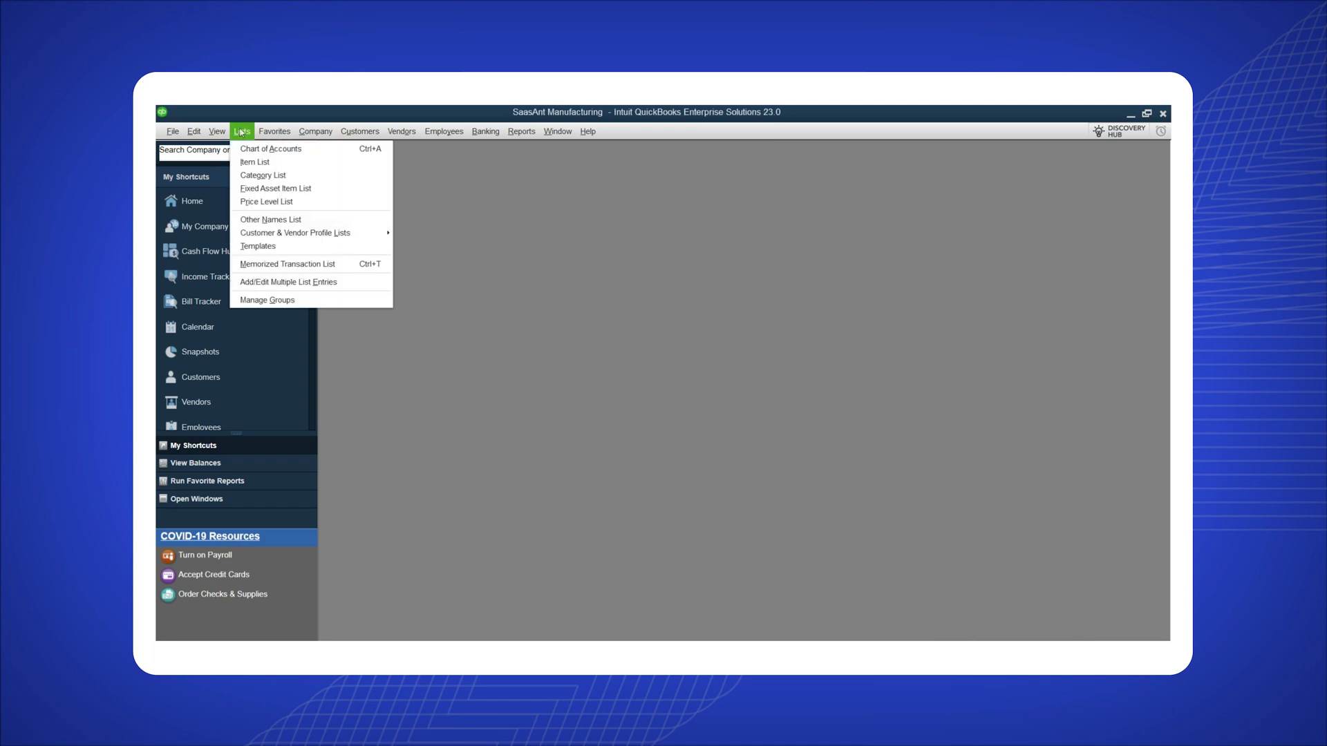
{"action": "left_click", "coordinate": [260, 163]}
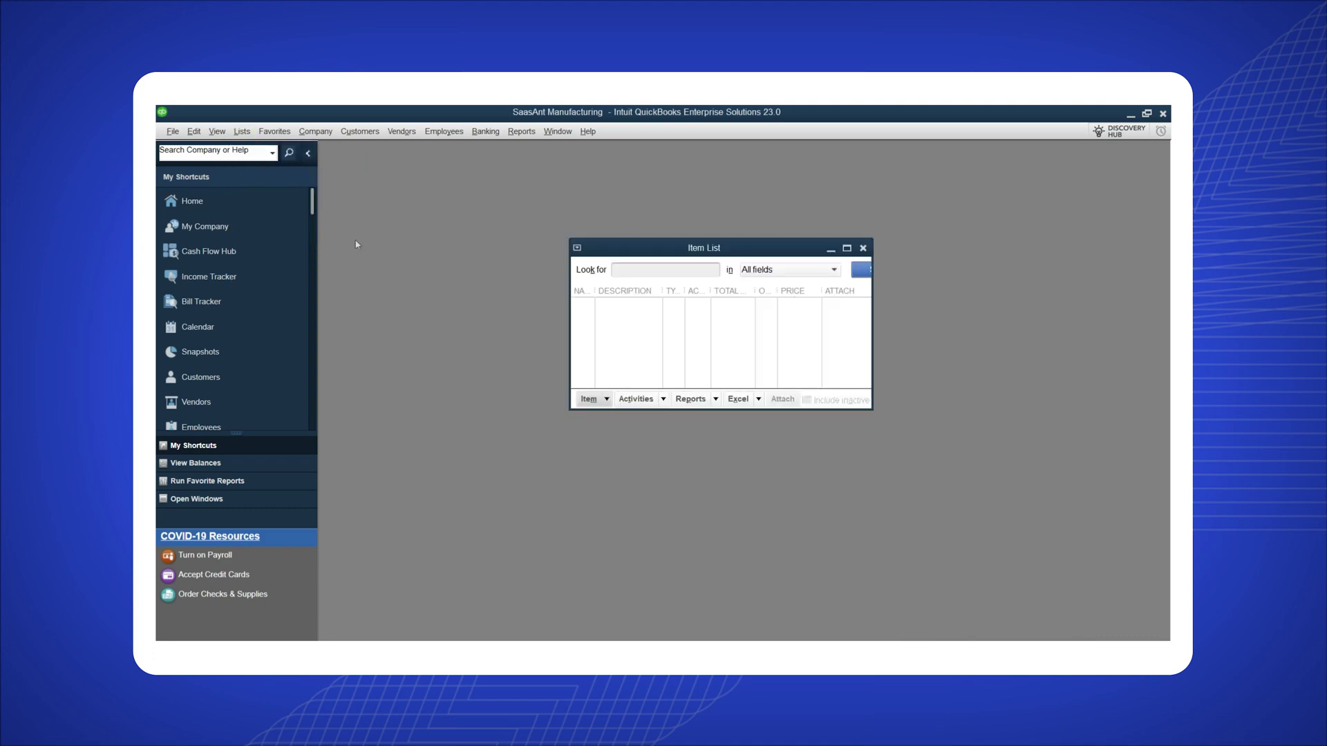
{"action": "left_click", "coordinate": [588, 401]}
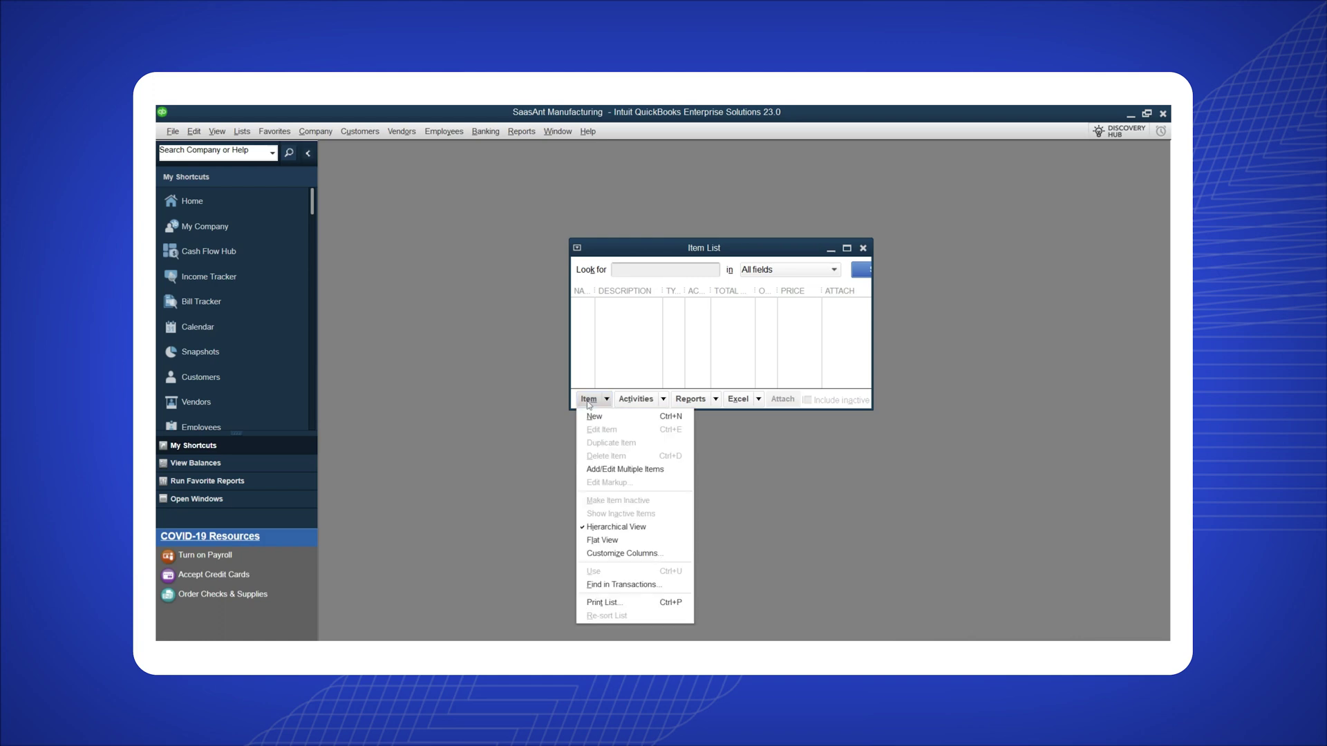
{"action": "left_click", "coordinate": [594, 417]}
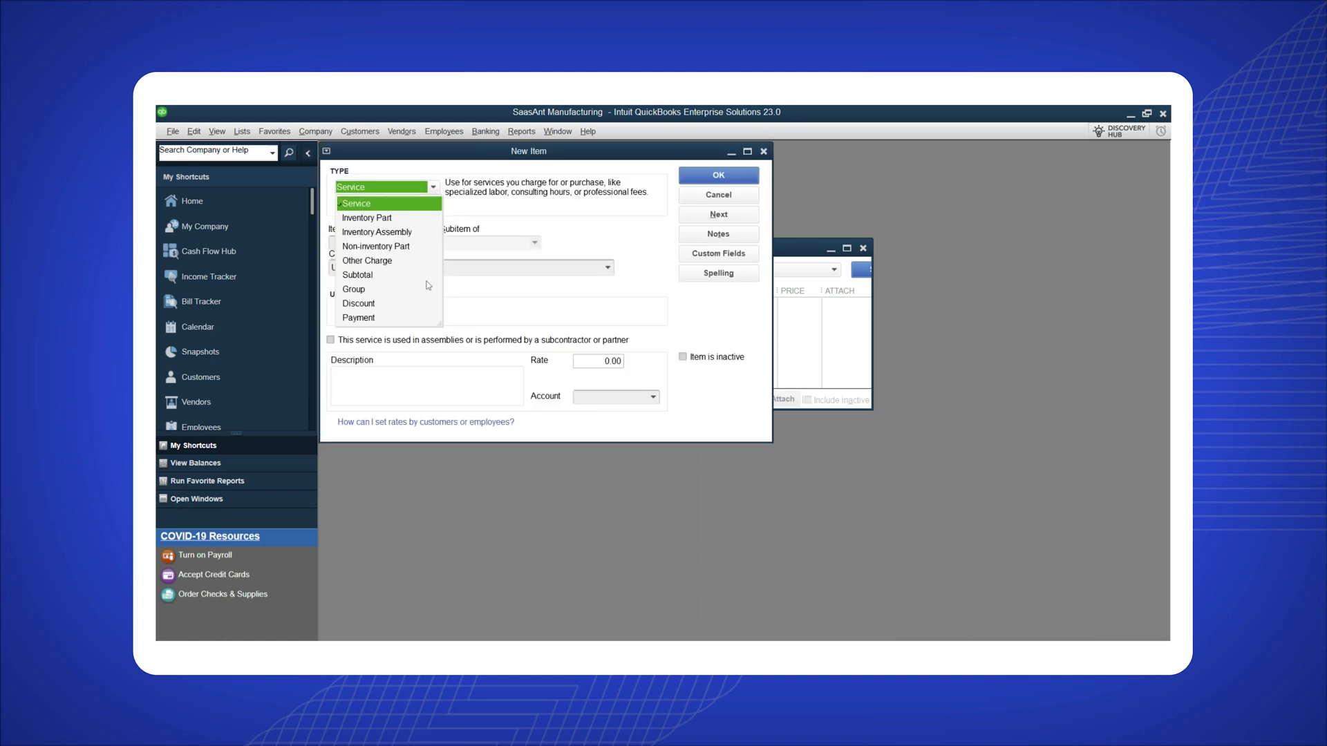
{"action": "left_click", "coordinate": [407, 220]}
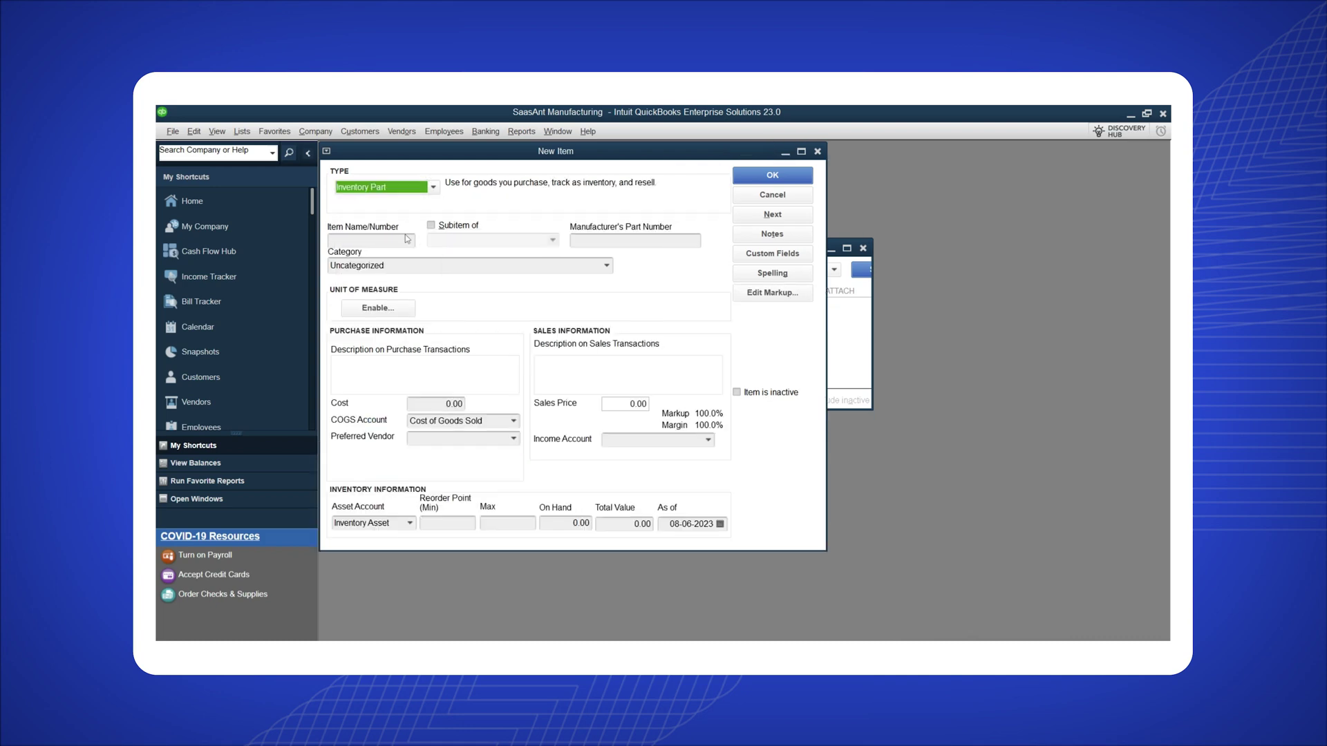
{"action": "left_click", "coordinate": [408, 241]}
{"action": "type", "text": "SA101"}
Give SA101 cost 80, preferred vendor Saasant Vendor, price 100 and Sales income account
{"action": "left_click", "coordinate": [458, 404]}
{"action": "type", "text": "80"}
{"action": "left_click", "coordinate": [513, 438]}
{"action": "left_click", "coordinate": [484, 477]}
{"action": "left_click", "coordinate": [643, 404]}
{"action": "left_click", "coordinate": [708, 440]}
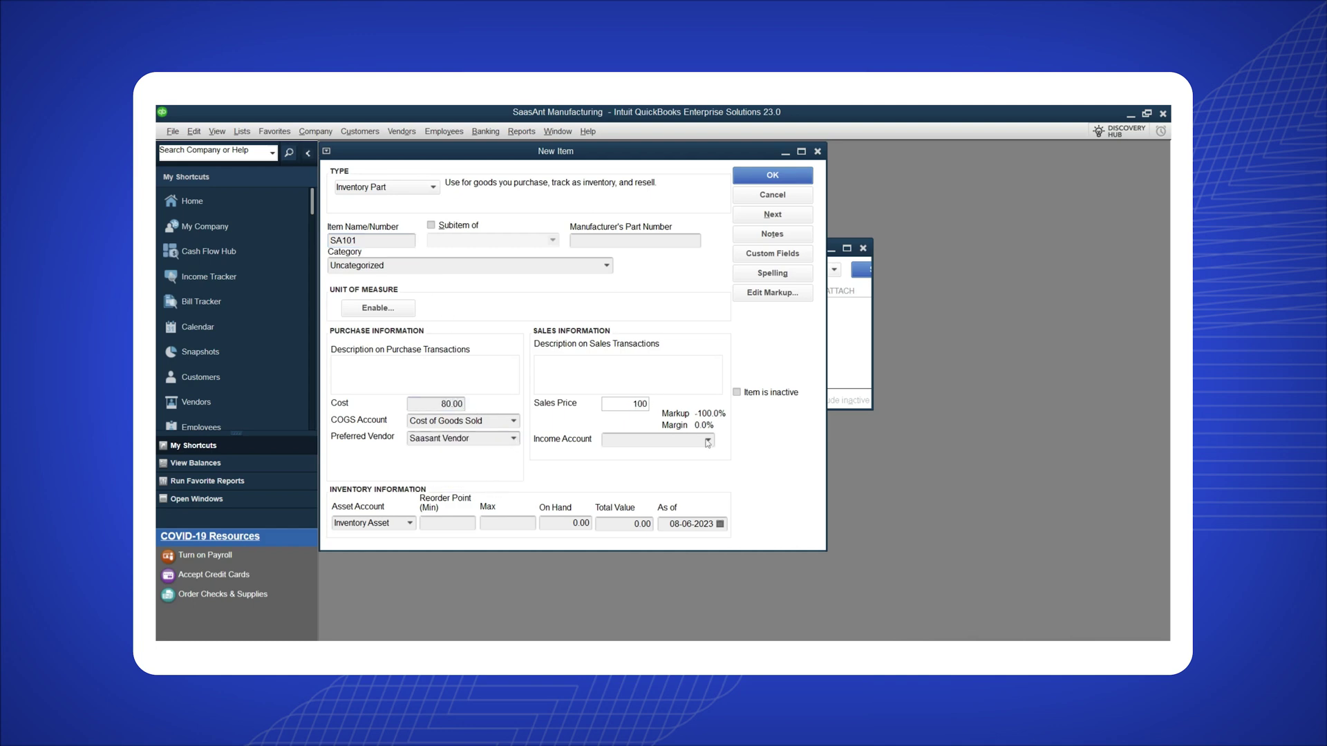
{"action": "left_click", "coordinate": [619, 150]}
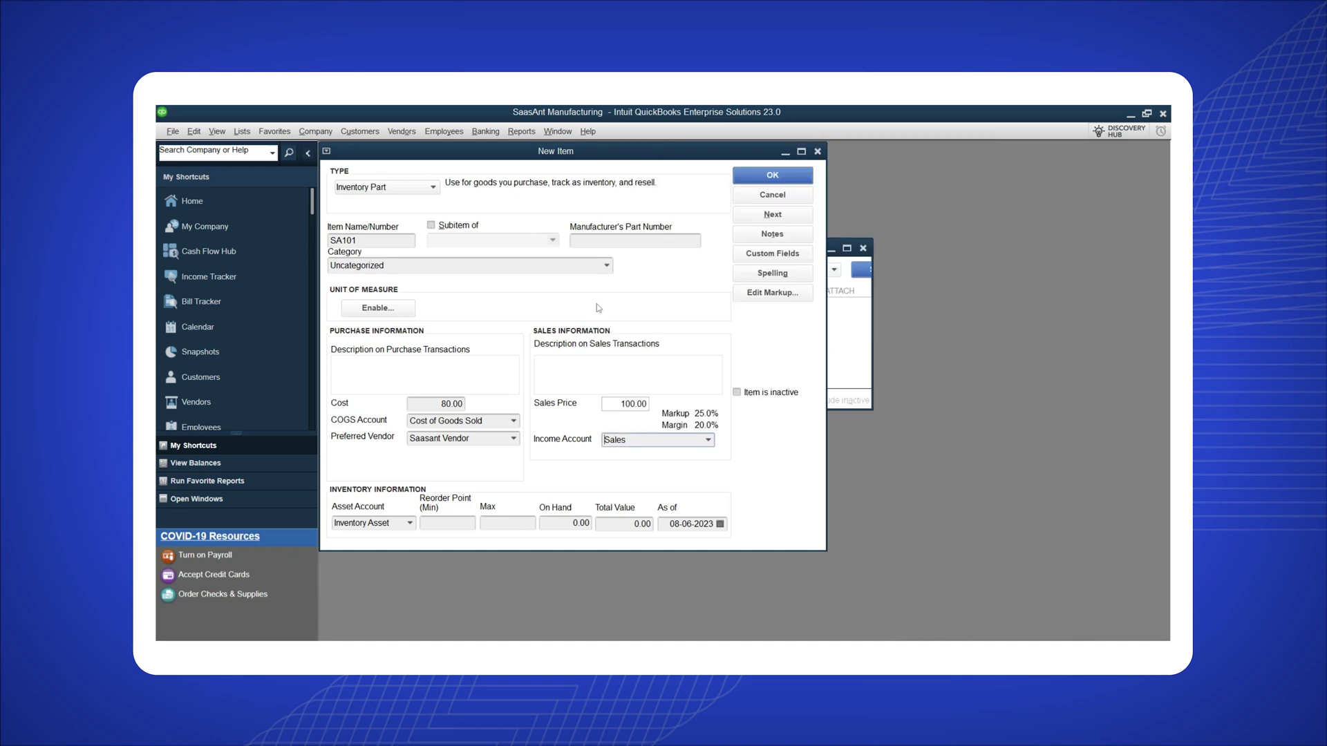
Set SA101's reorder point 50, max 75 and 500 on hand, then save it
{"action": "left_click", "coordinate": [455, 522]}
{"action": "type", "text": "50"}
{"action": "key", "text": "Tab"}
{"action": "type", "text": "75"}
{"action": "key", "text": "Tab"}
{"action": "type", "text": "500"}
{"action": "key", "text": "Tab"}
{"action": "key", "text": "Tab"}
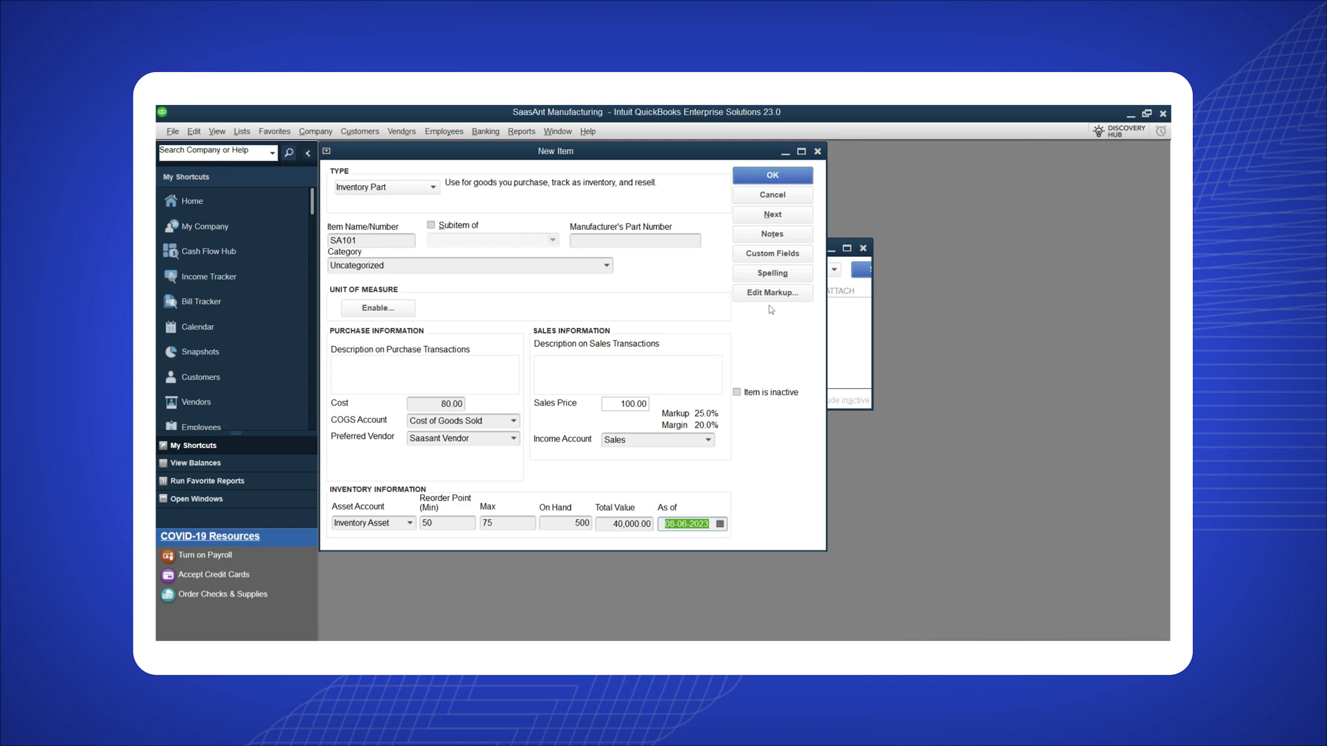
{"action": "left_click", "coordinate": [785, 178]}
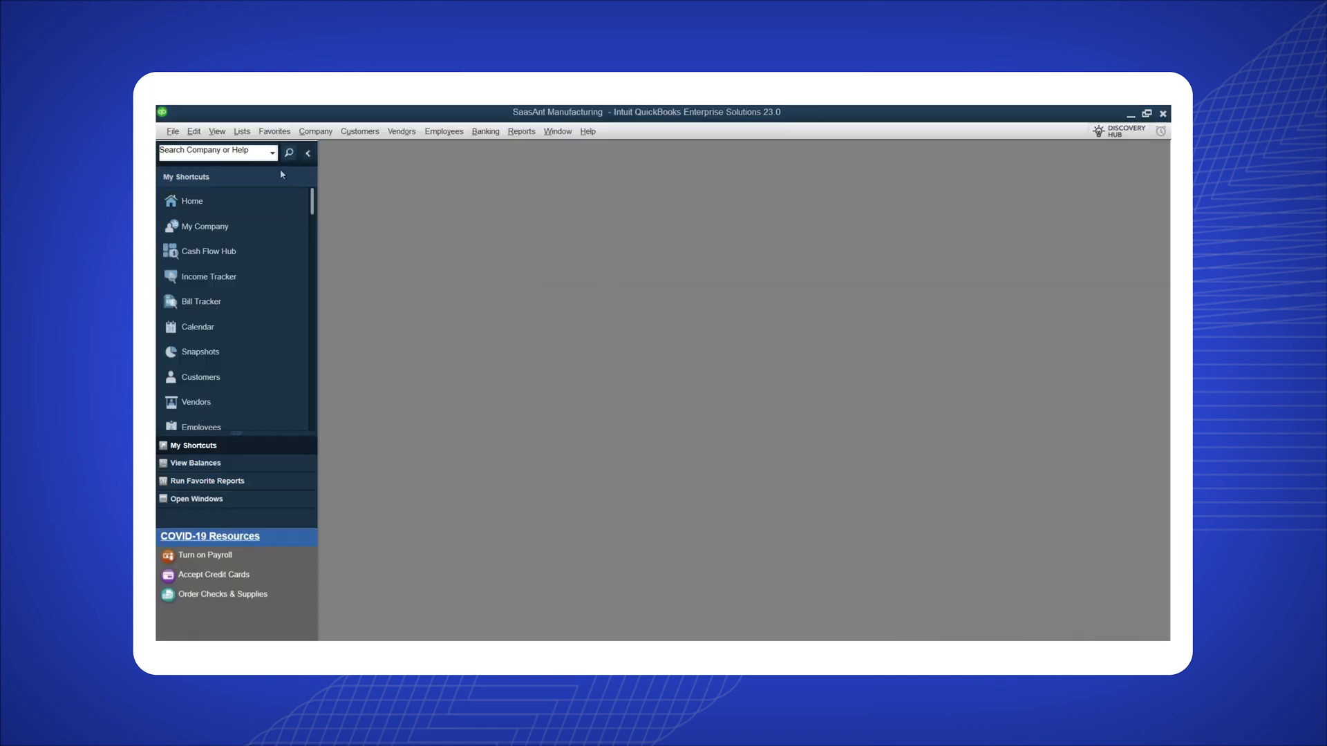
Begin a new Inventory Assembly item named SA101 A from the Item List
{"action": "left_click", "coordinate": [240, 132]}
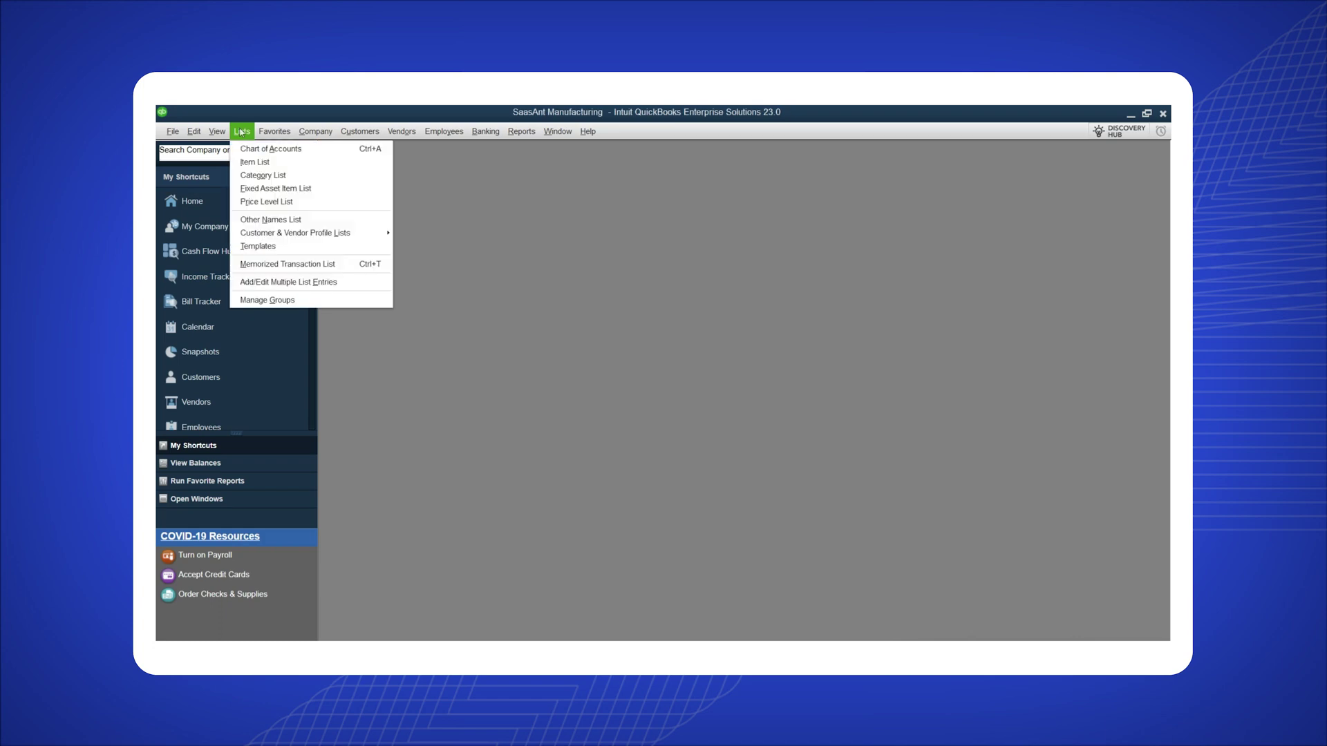
{"action": "left_click", "coordinate": [260, 164]}
{"action": "left_click", "coordinate": [561, 401]}
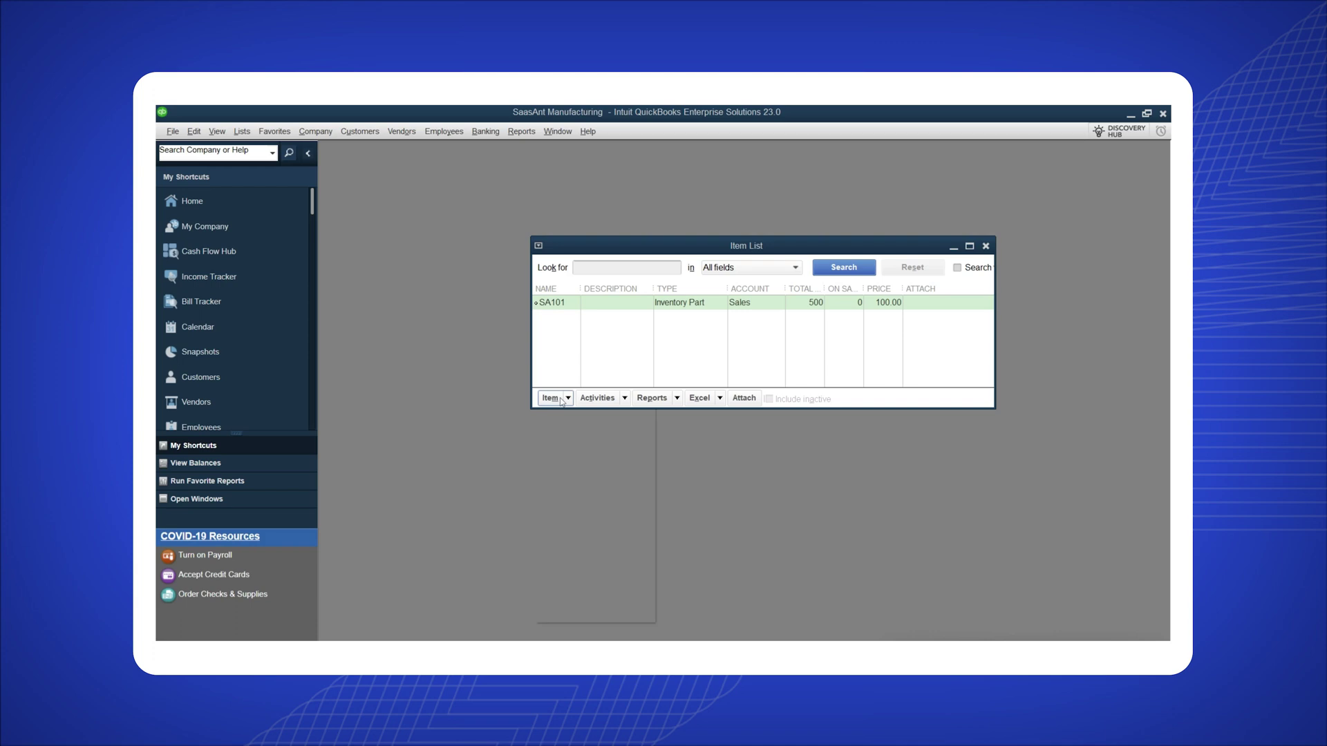
{"action": "left_click", "coordinate": [563, 417]}
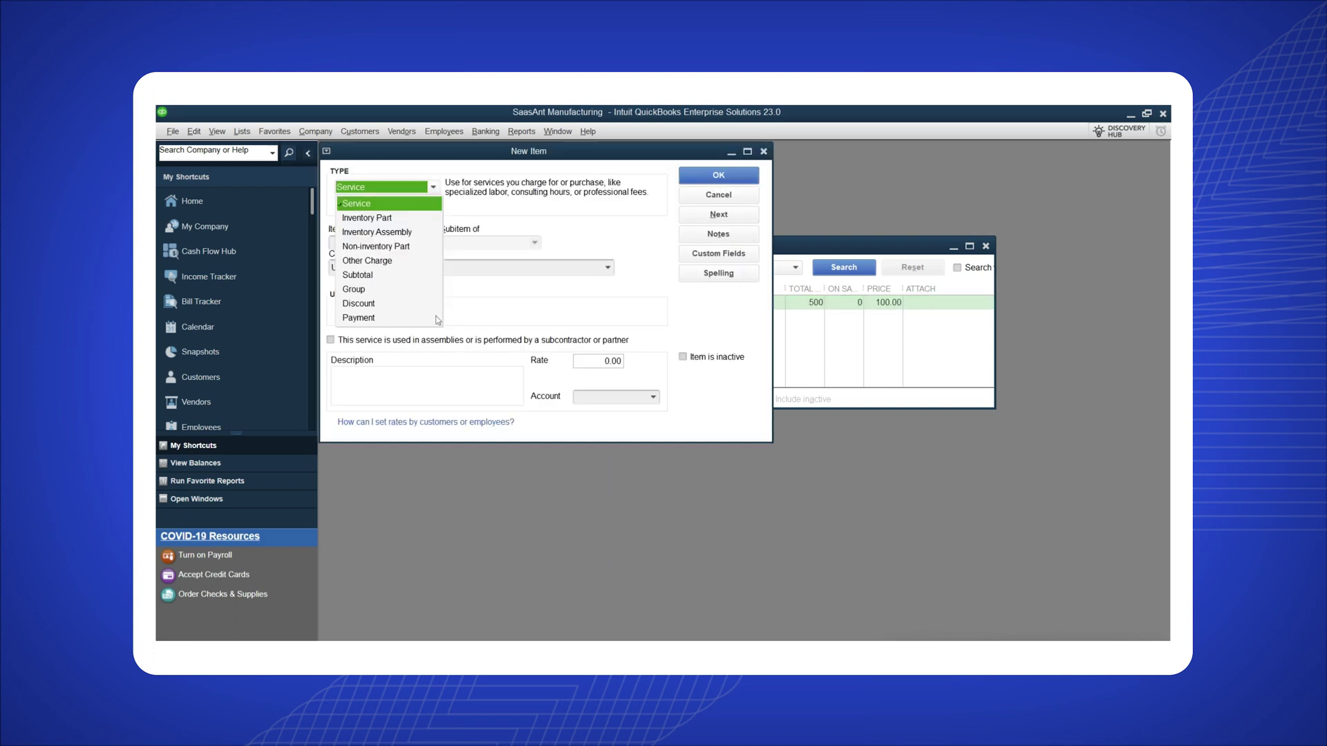
{"action": "left_click", "coordinate": [415, 233]}
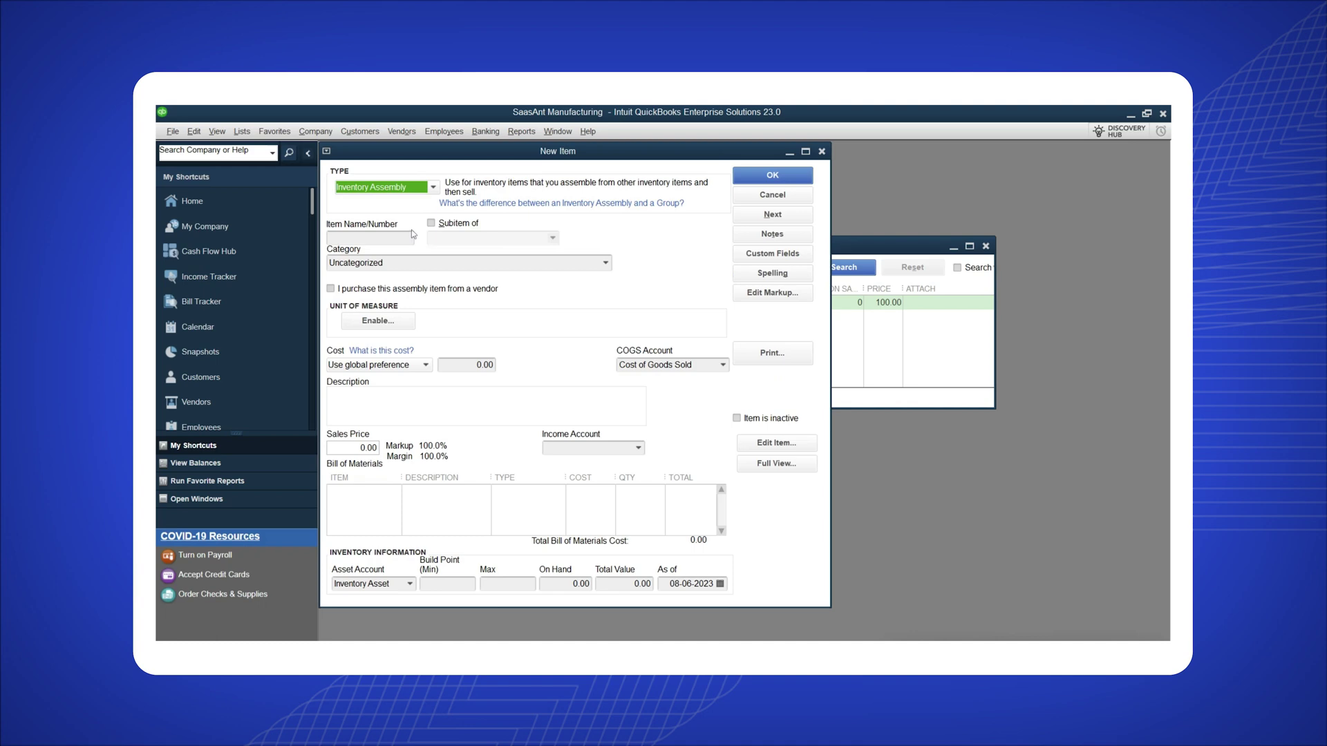
{"action": "left_click", "coordinate": [398, 239]}
{"action": "type", "text": "SA101 A"}
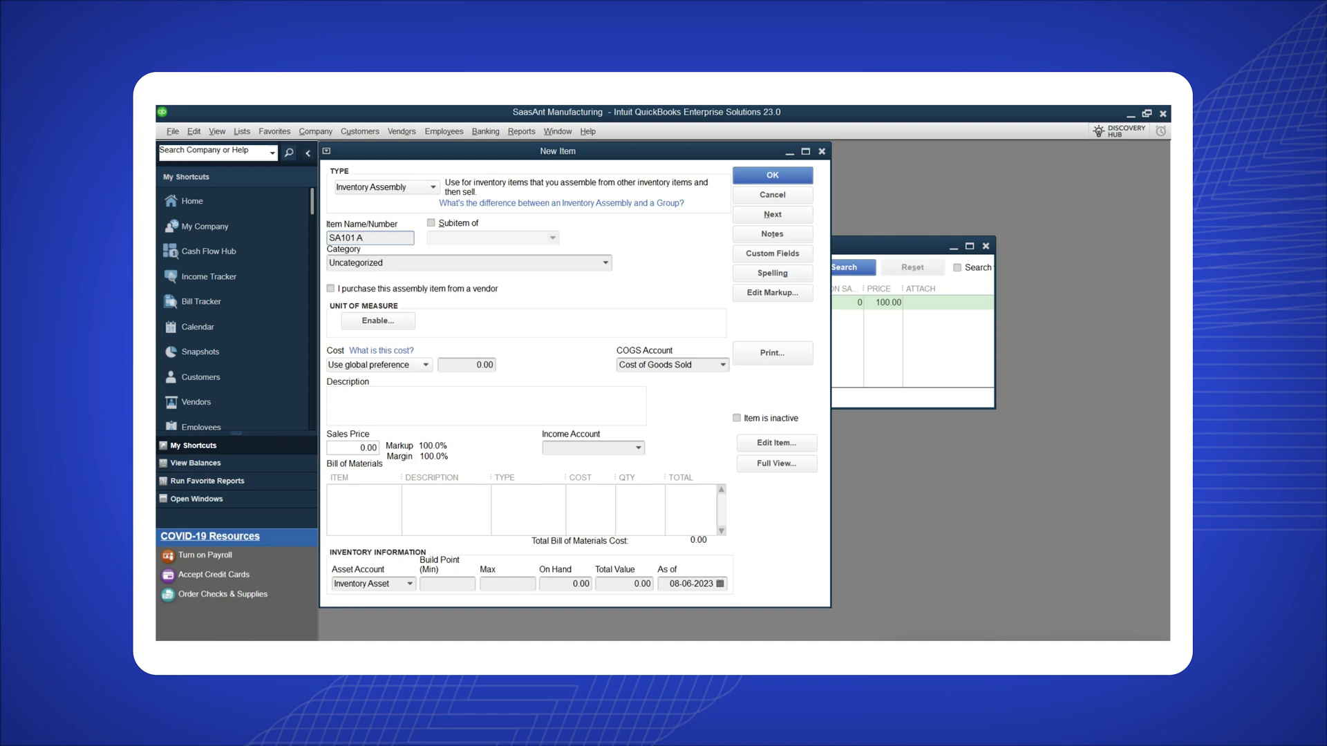
Mark SA101 A as purchased at cost 25 from Saasant Vendor, with Sales income account
{"action": "left_click", "coordinate": [330, 288]}
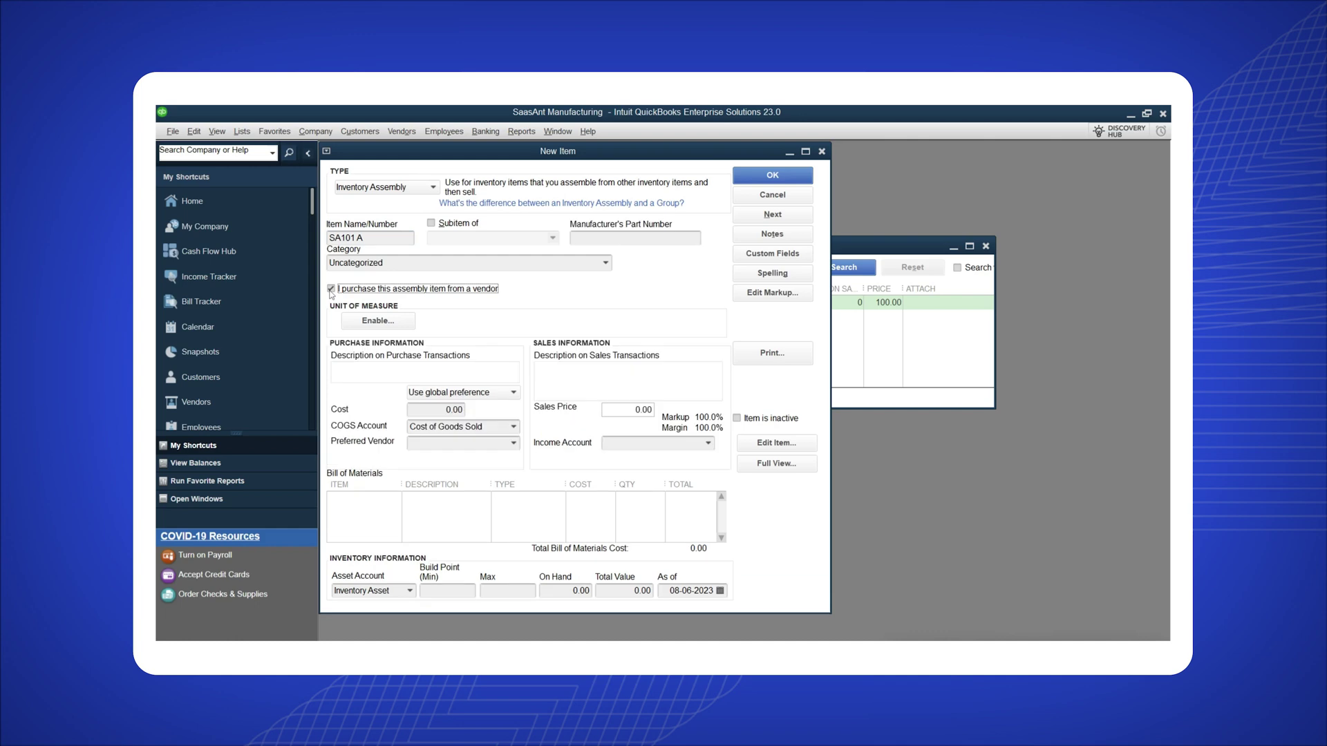
{"action": "left_click", "coordinate": [437, 410]}
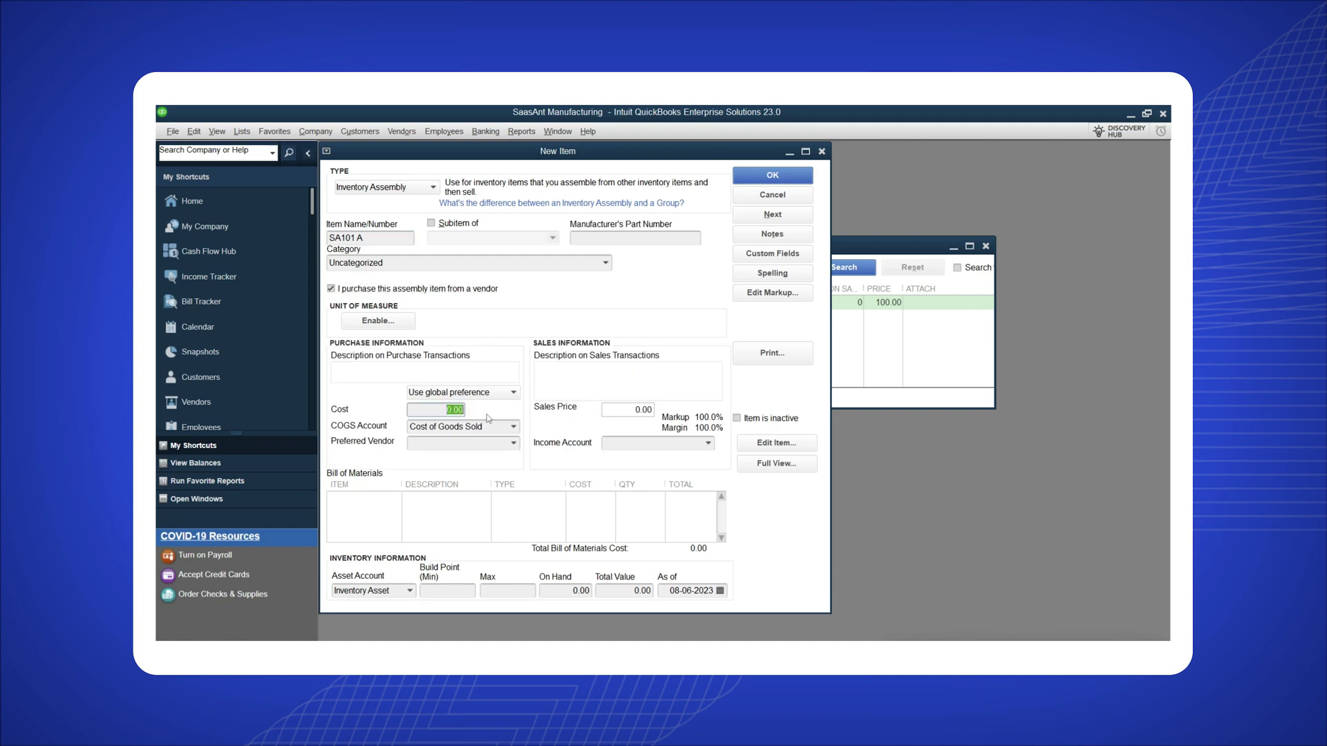
{"action": "type", "text": "25"}
{"action": "left_click", "coordinate": [513, 443]}
{"action": "left_click", "coordinate": [490, 487]}
{"action": "left_click", "coordinate": [708, 443]}
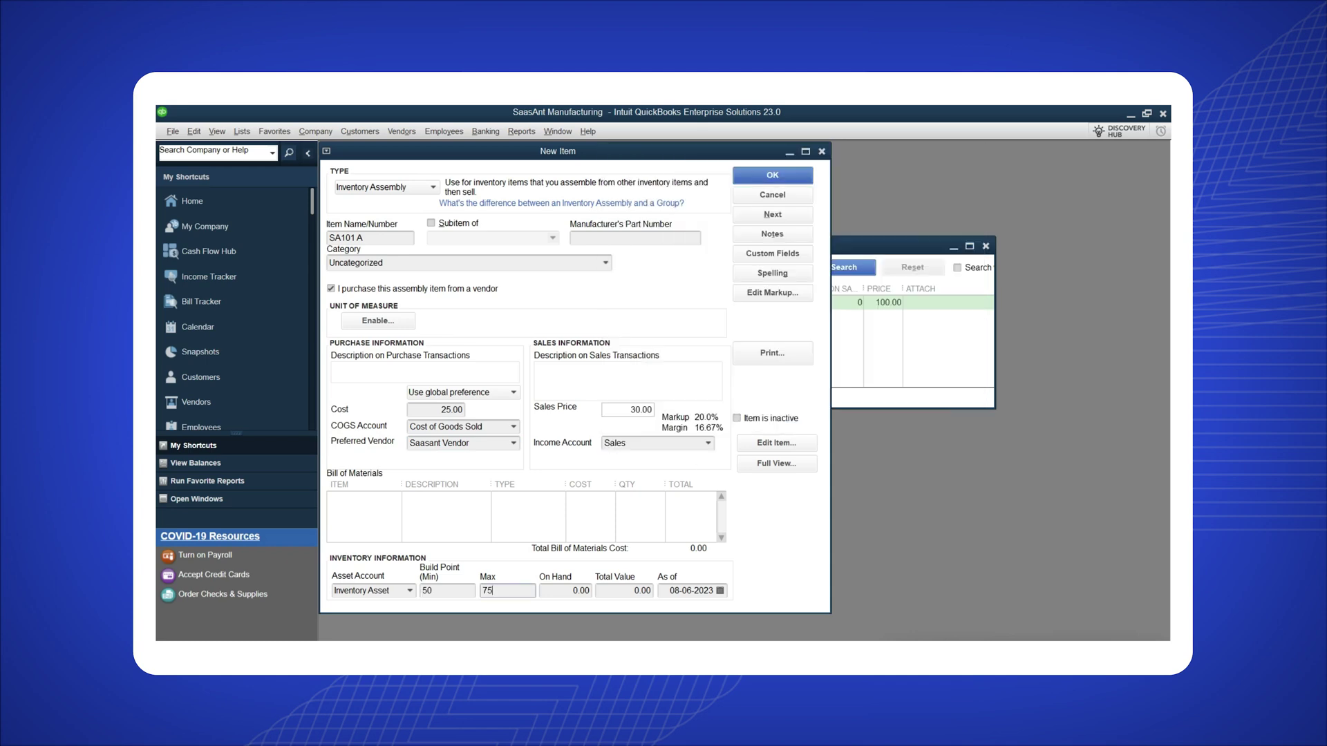
{"action": "key", "text": "Tab"}
Enter 500 on hand for SA101 A and save the assembly
{"action": "type", "text": "500"}
{"action": "key", "text": "Tab"}
{"action": "key", "text": "Tab"}
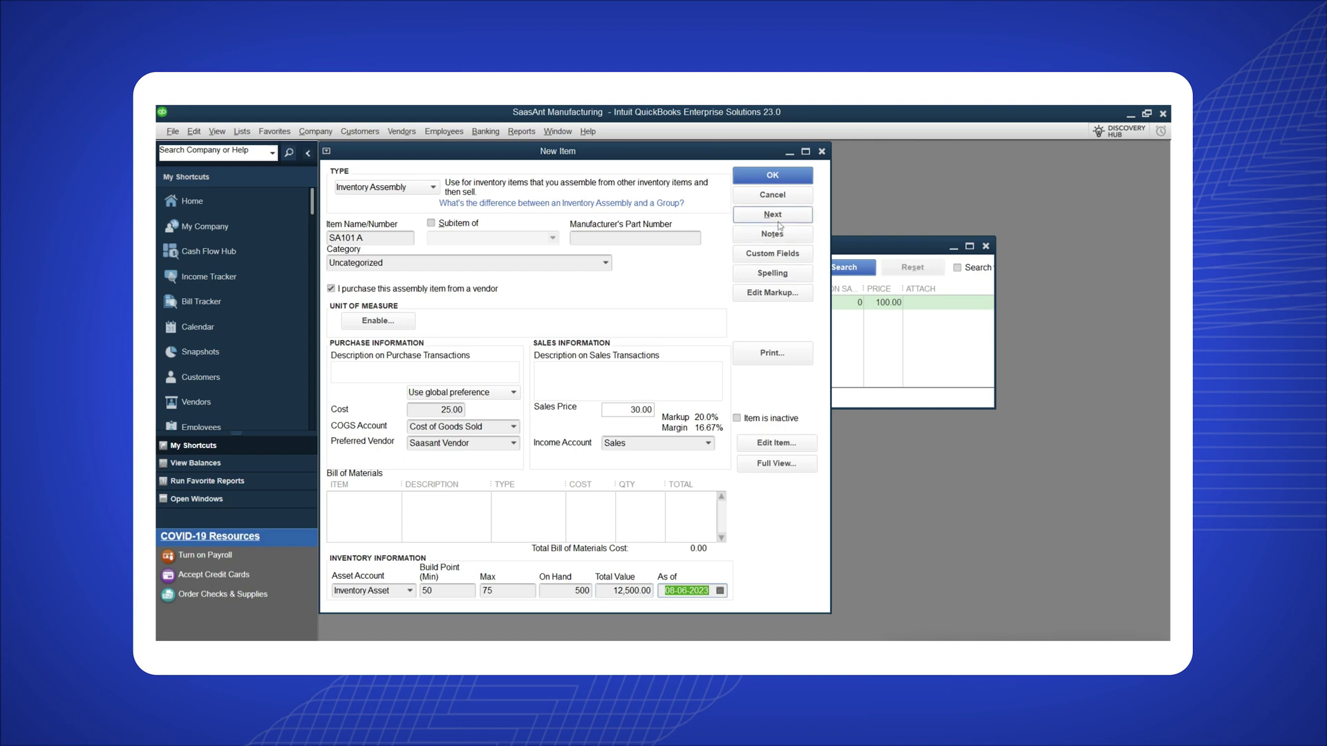
{"action": "left_click", "coordinate": [773, 175]}
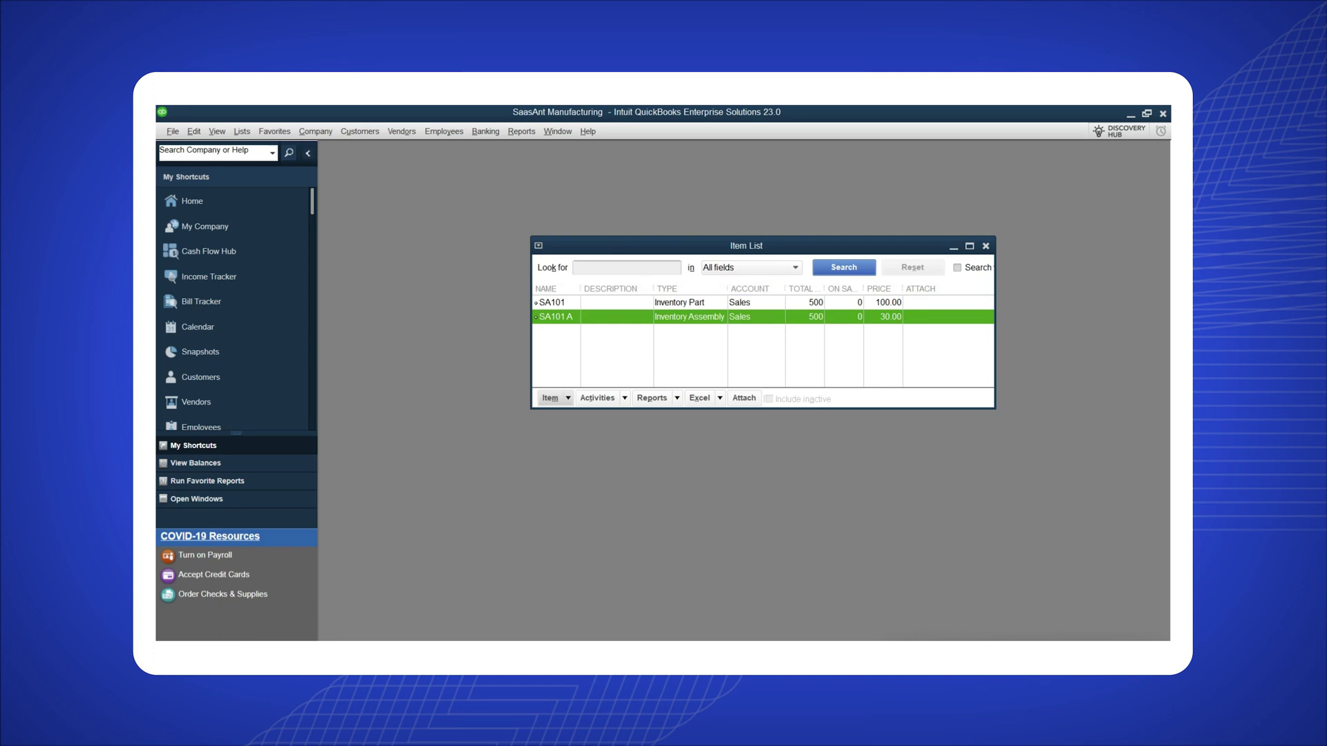
Select part SA101 in the item list and browse its Activities and Reports menus
{"action": "left_click", "coordinate": [552, 303]}
{"action": "left_click", "coordinate": [625, 398]}
{"action": "left_click", "coordinate": [678, 399]}
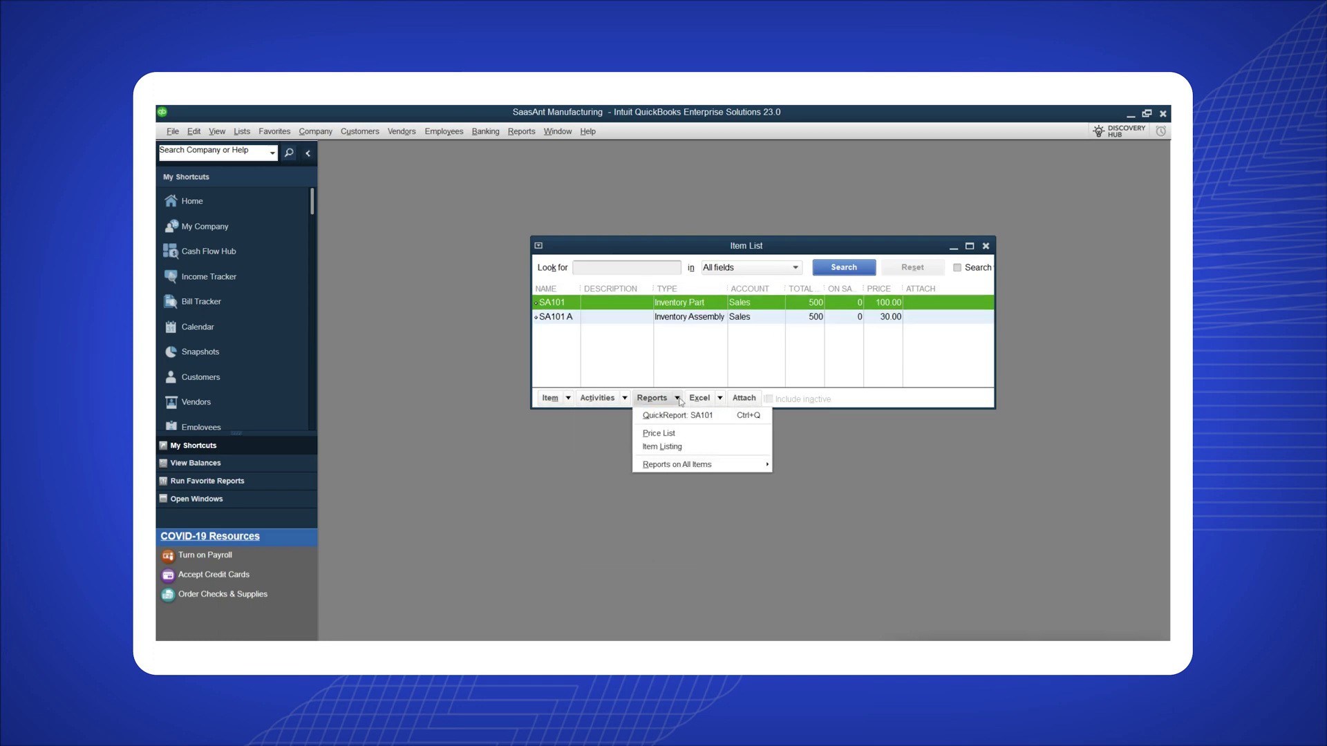